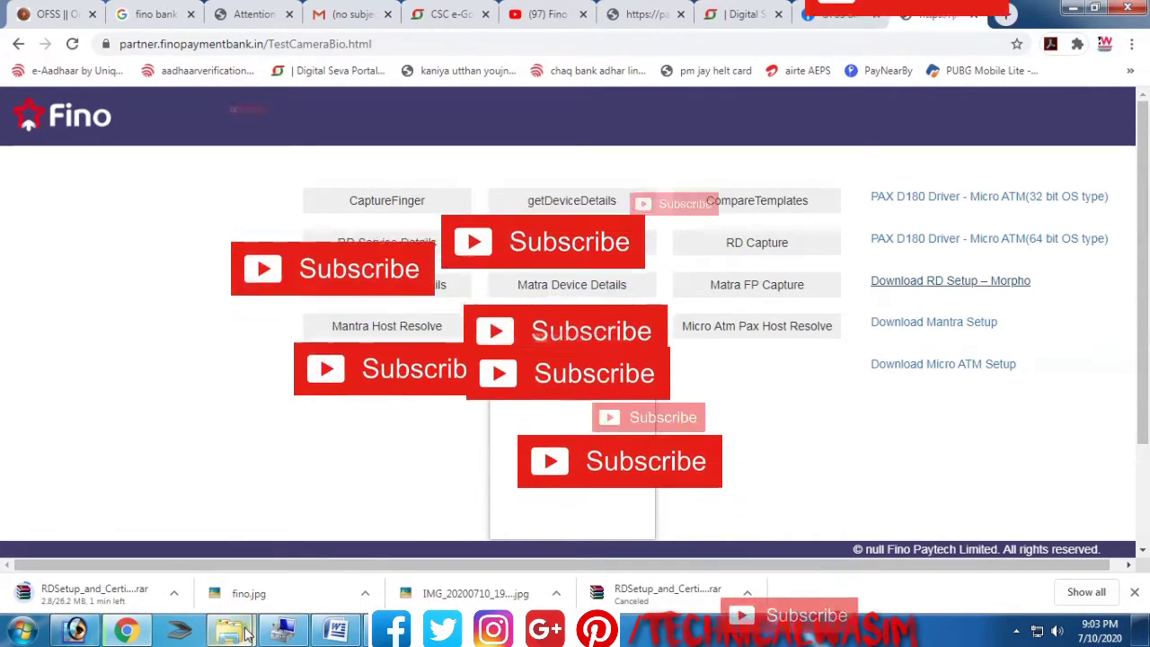
# Open the computer's drive overview in File Explorer.
pyautogui.moveTo(235, 631)
pyautogui.click(309, 545)
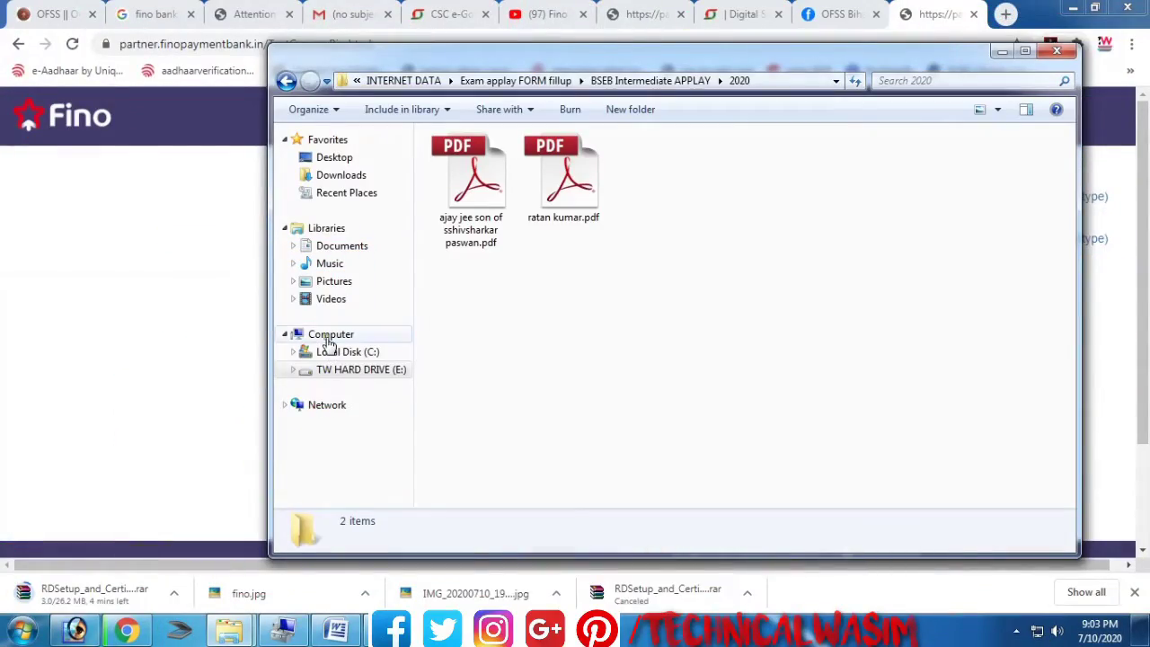
pyautogui.click(329, 339)
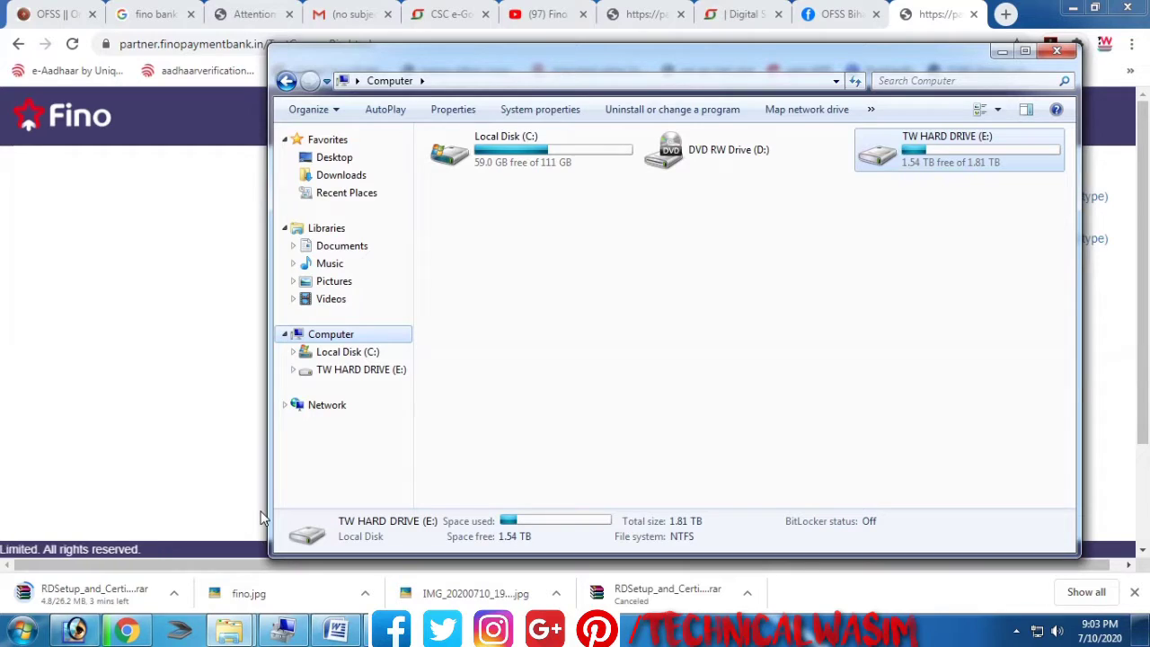
# Test fingerprint capture on the Fino page in the browser, and switch to the Morpho RD test page.
pyautogui.click(225, 461)
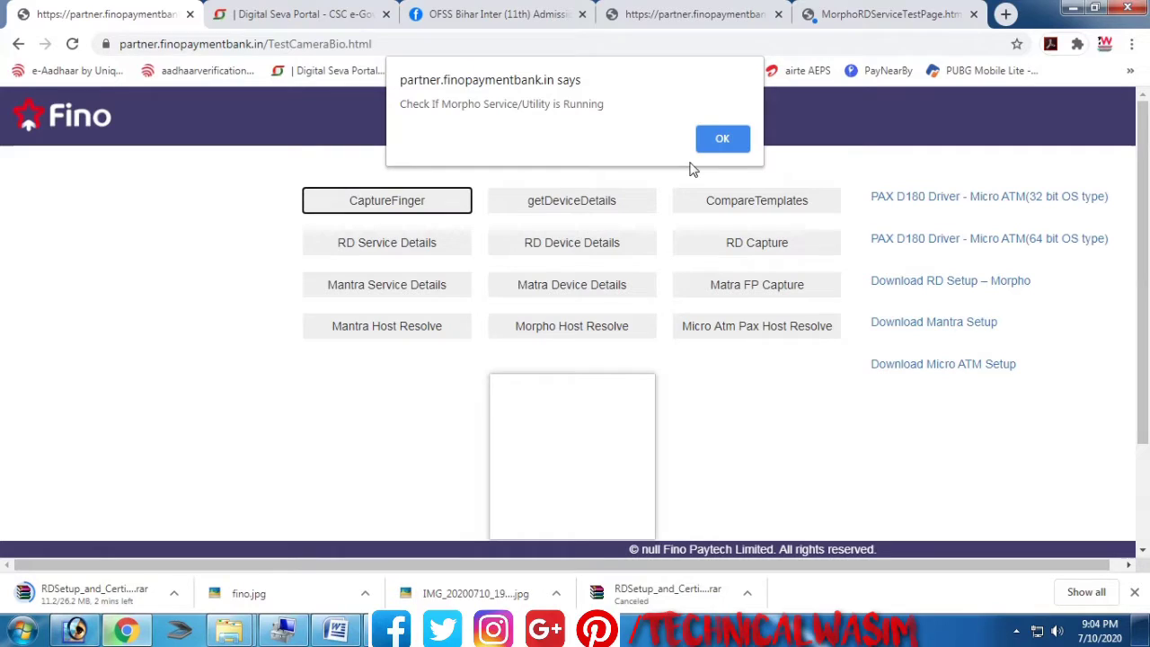
pyautogui.click(720, 139)
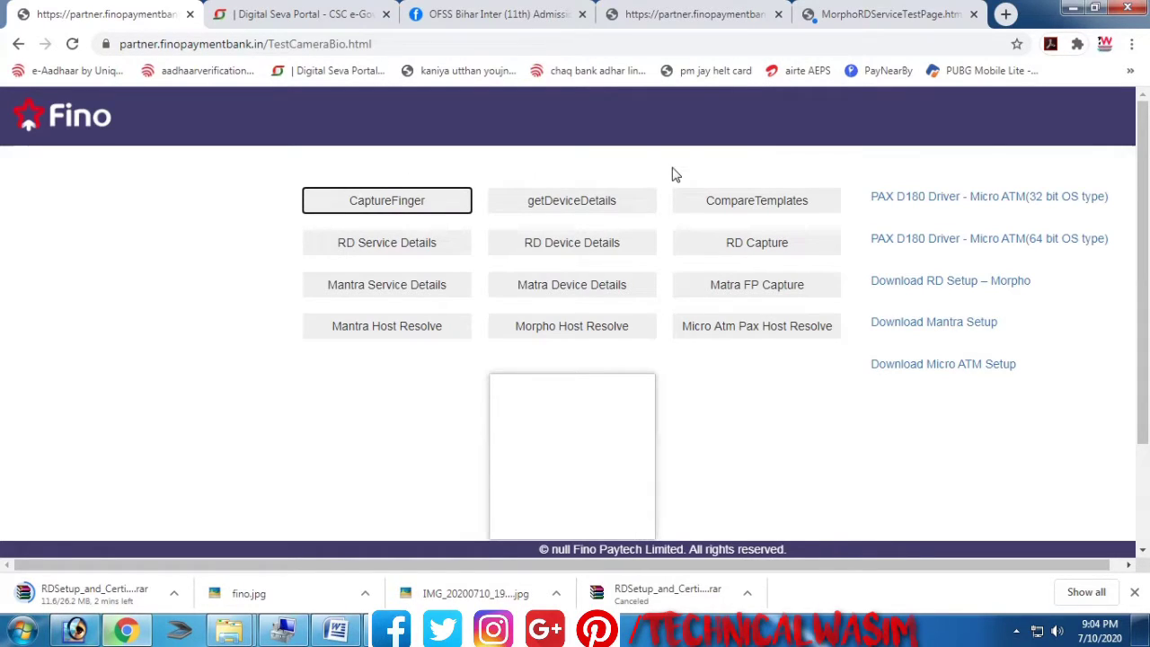
pyautogui.click(392, 210)
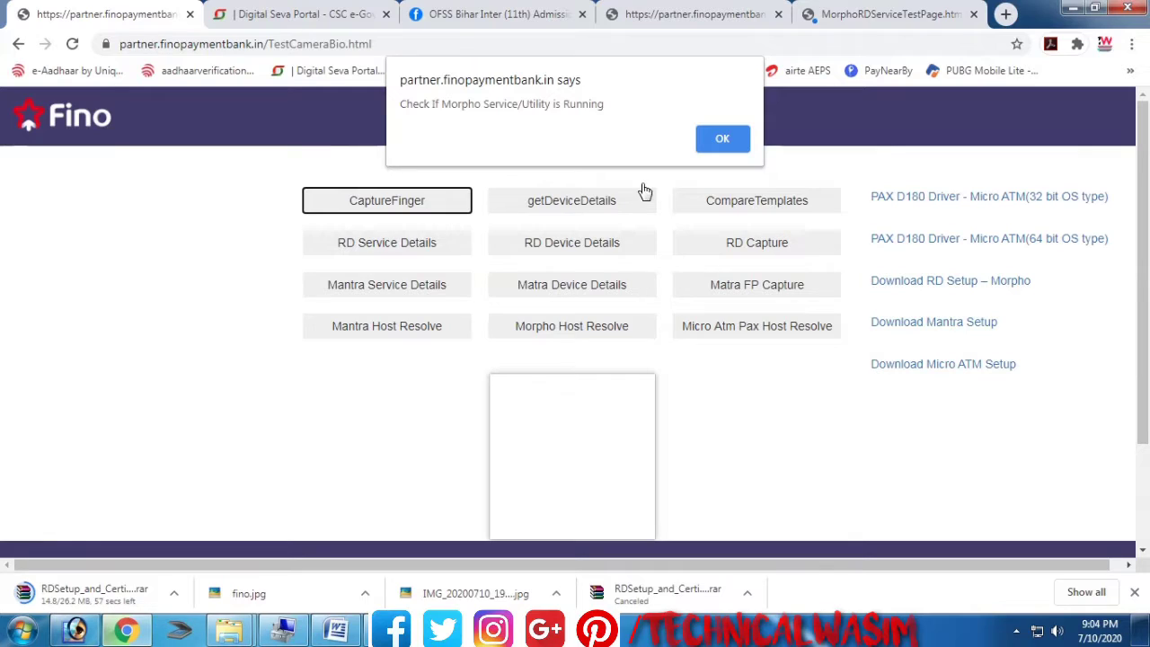
pyautogui.click(868, 16)
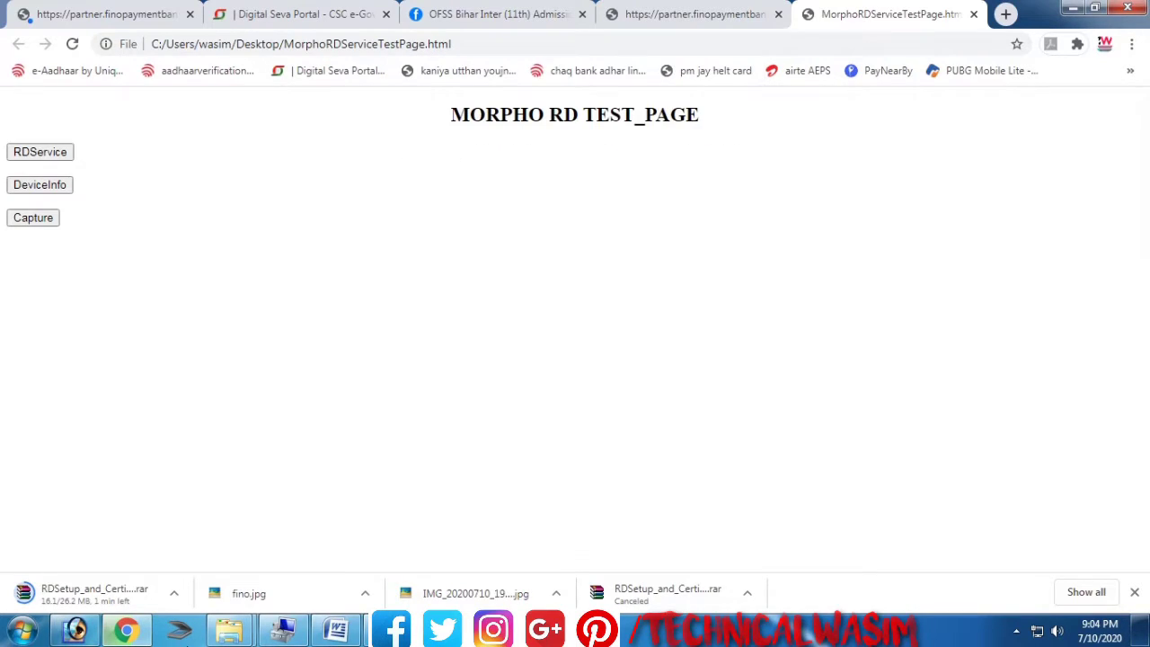
# Open the installed programs list from the computer overview and look for the Morpho drivers.
pyautogui.moveTo(220, 634)
pyautogui.click(325, 543)
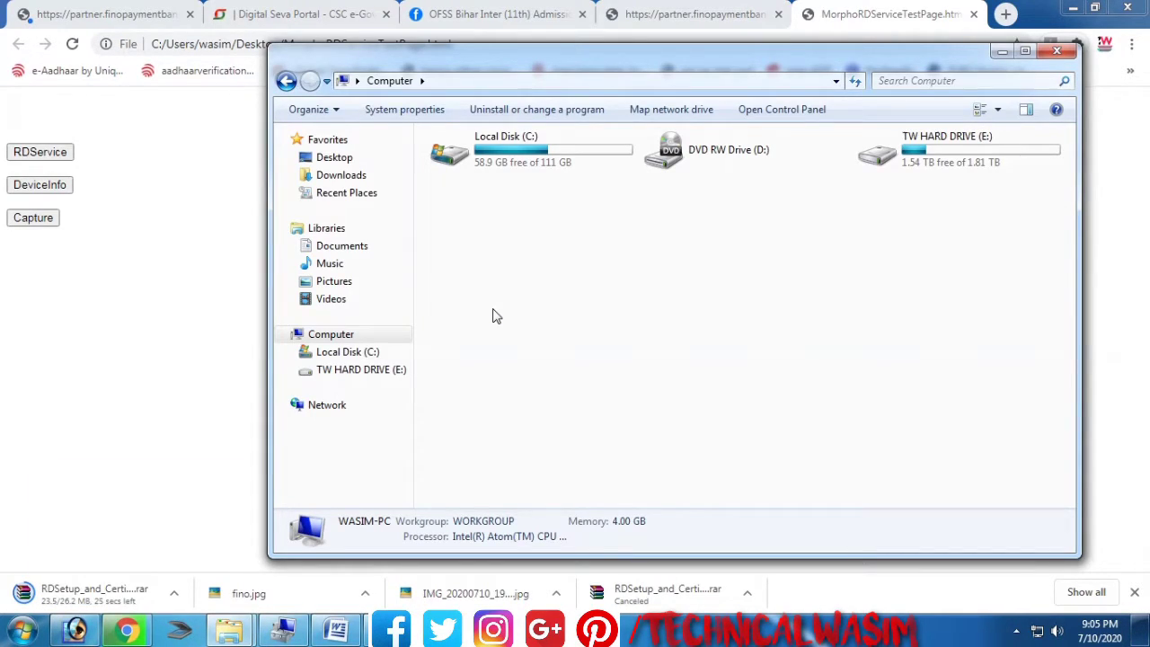
pyautogui.click(548, 111)
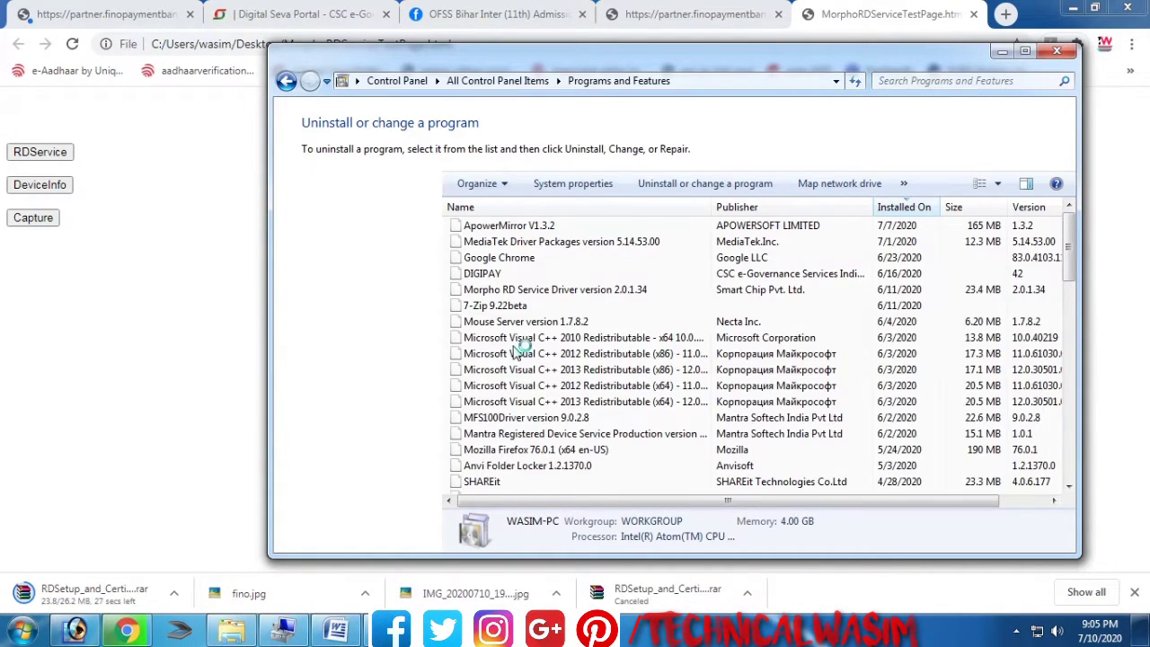
pyautogui.click(515, 355)
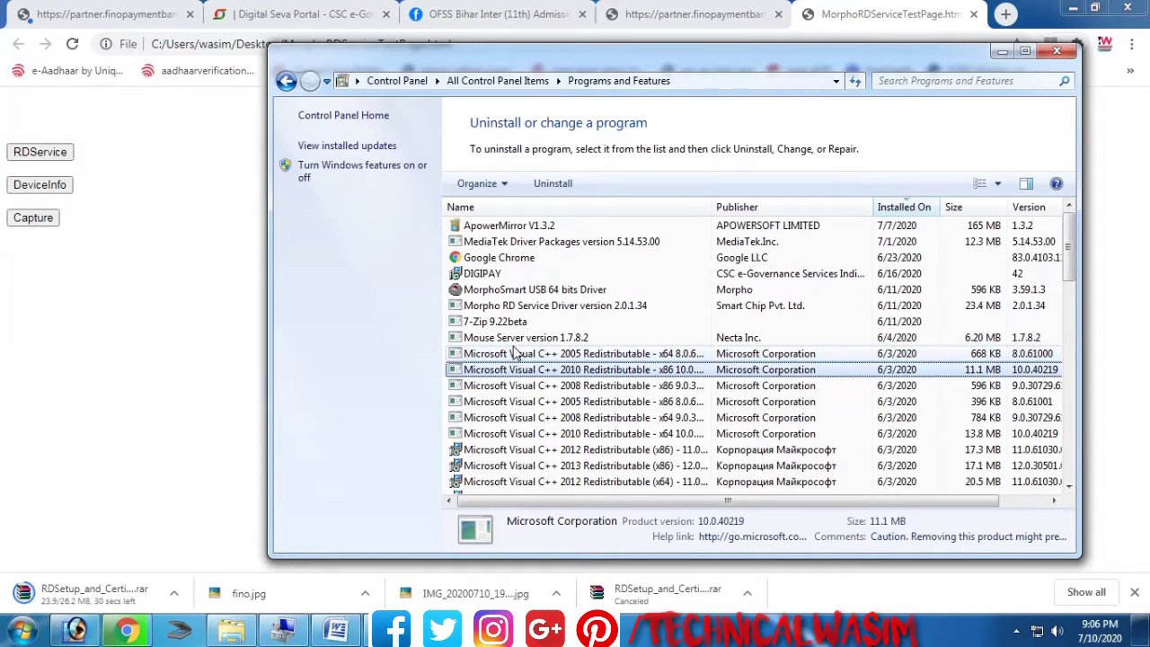
pyautogui.press('Down')
pyautogui.scroll(-1, 515, 350)
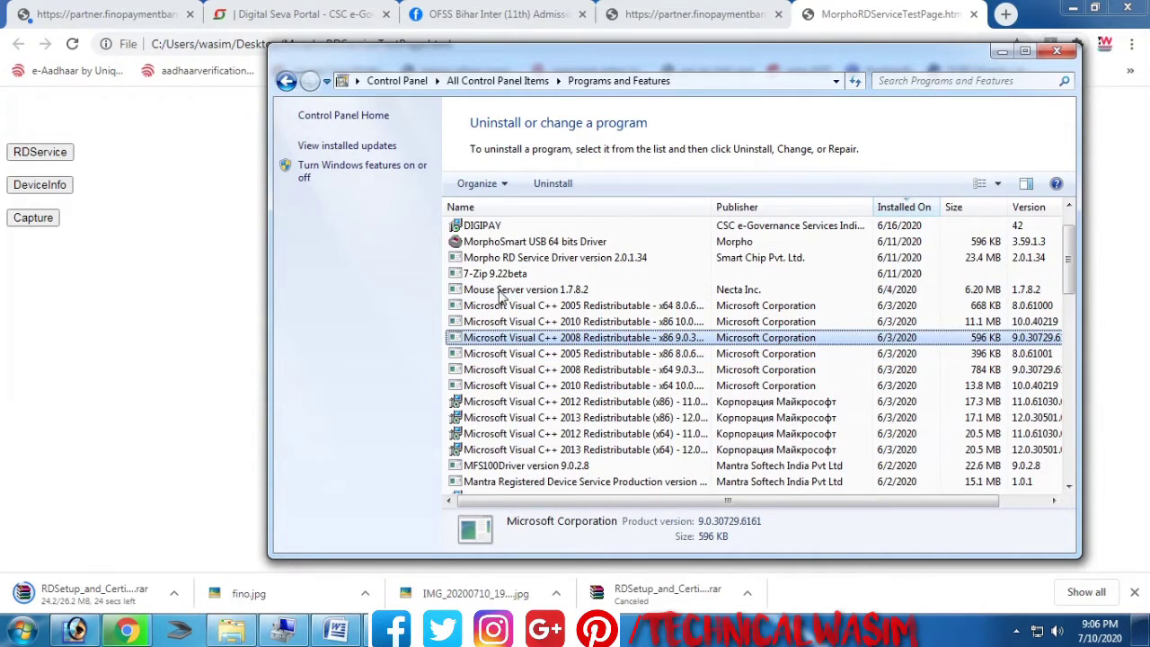
# Uninstall Morpho RD Service Driver version 2.0.1.34 and the MorphoSmart USB 64 bits Driver.
pyautogui.click(512, 244)
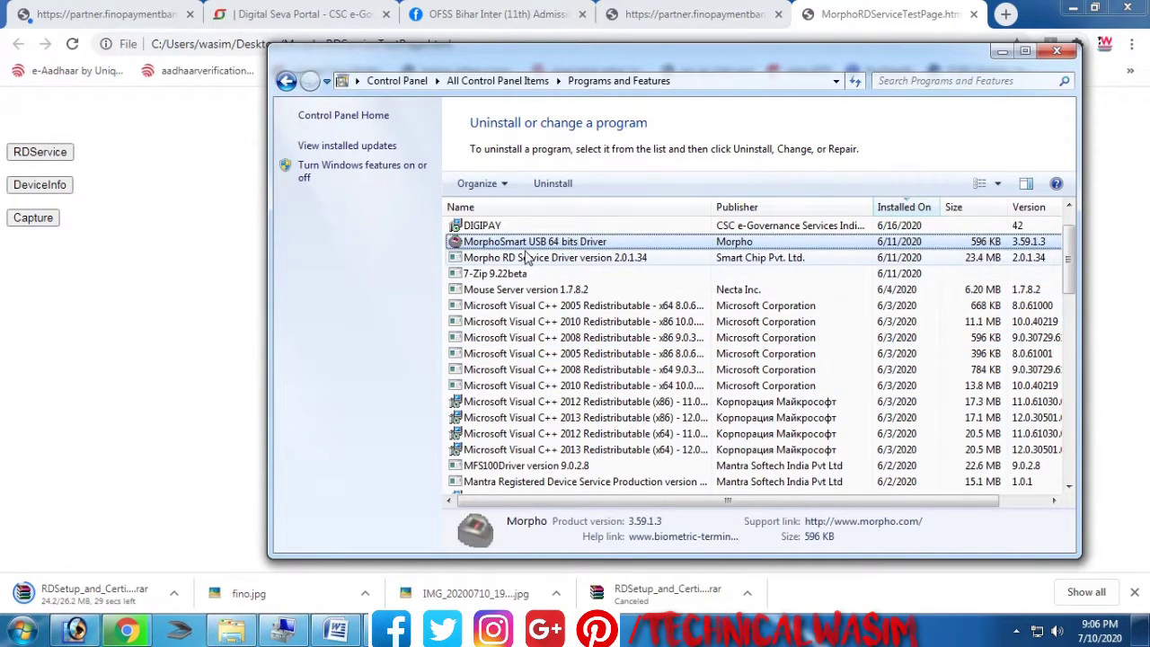
pyautogui.click(529, 257)
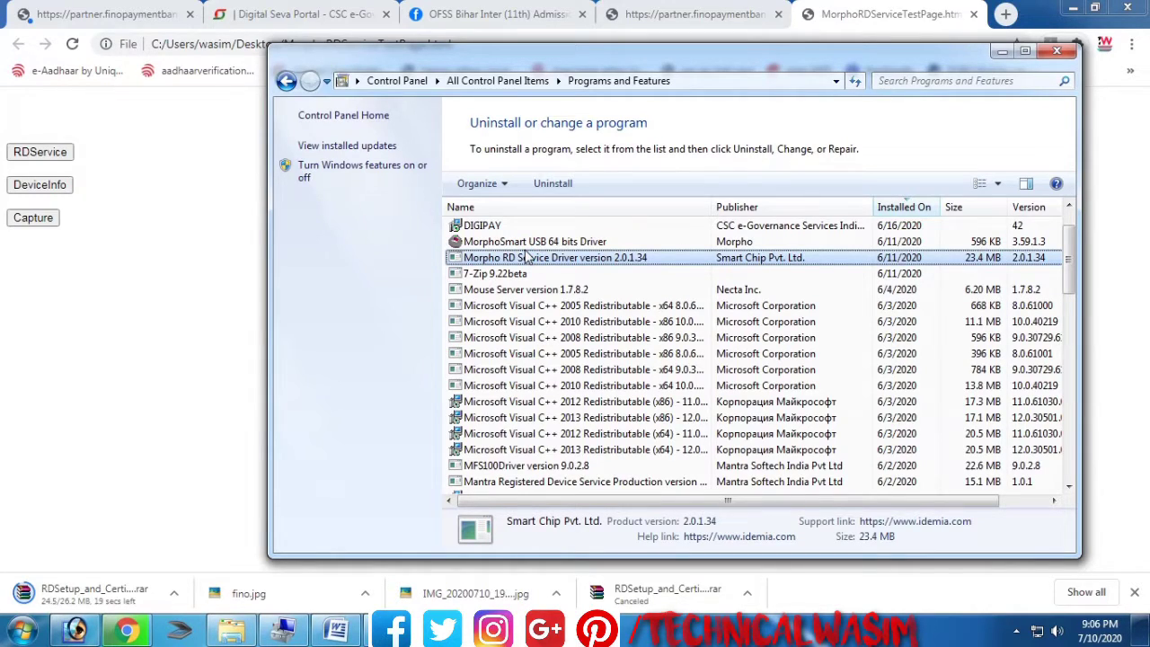
pyautogui.doubleClick(530, 256)
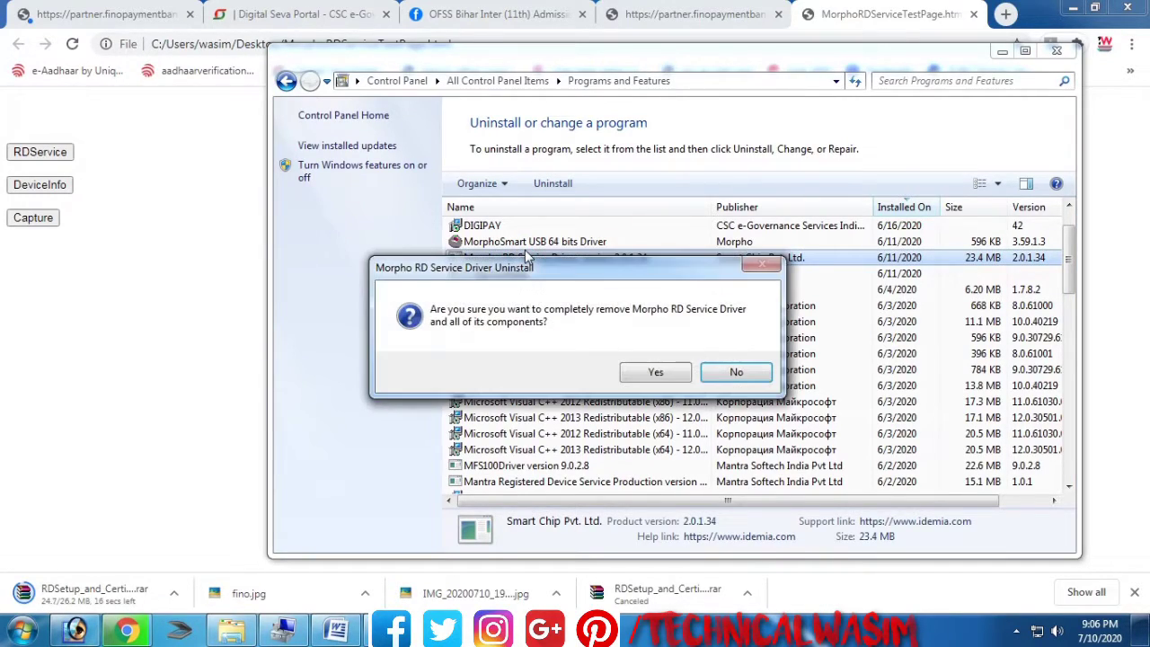
pyautogui.click(655, 372)
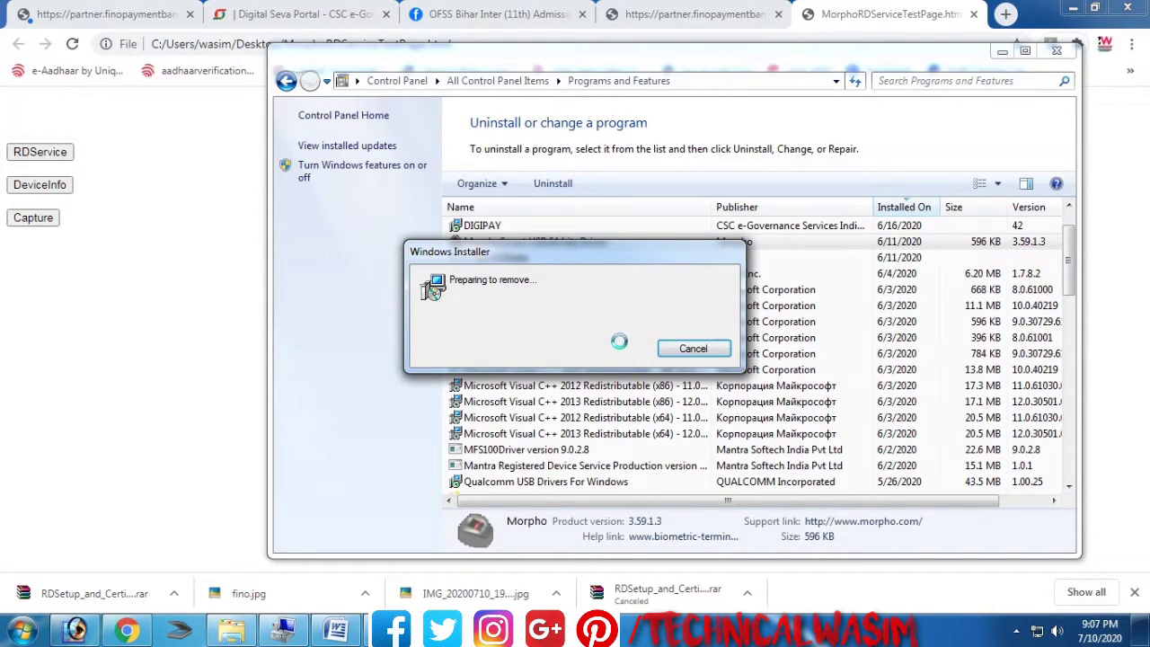
# Delete the MORPHORDLOG and MorphoRdServiceL0Soft folders from Local Disk (C:).
pyautogui.press('super+e')
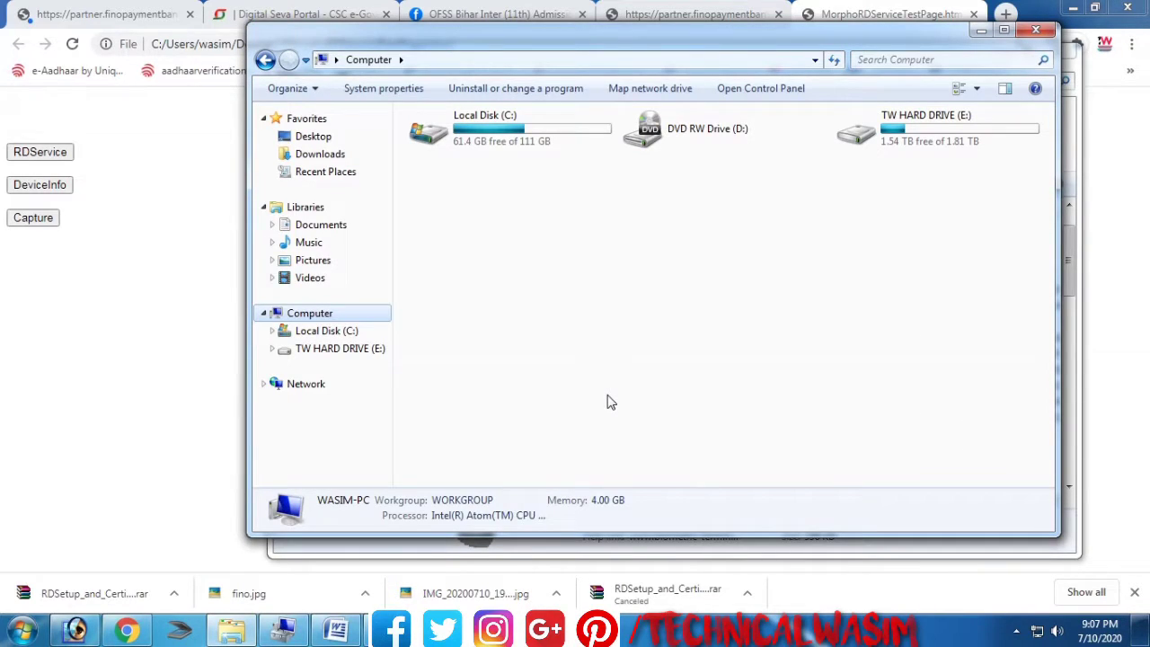
pyautogui.doubleClick(503, 148)
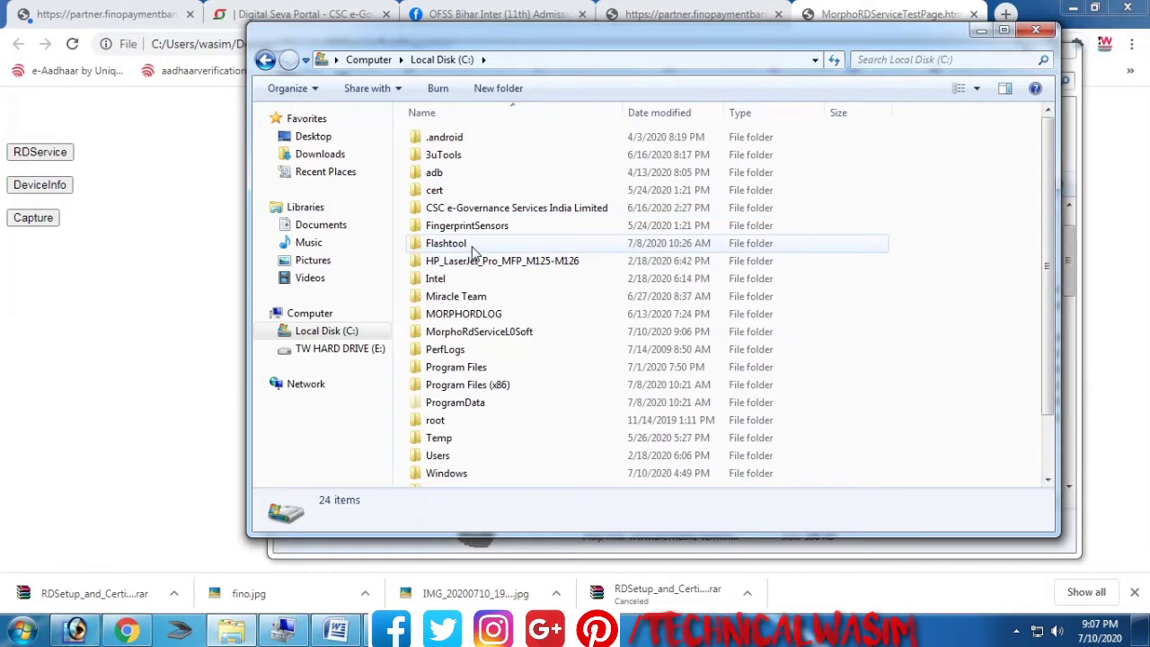
pyautogui.click(475, 316)
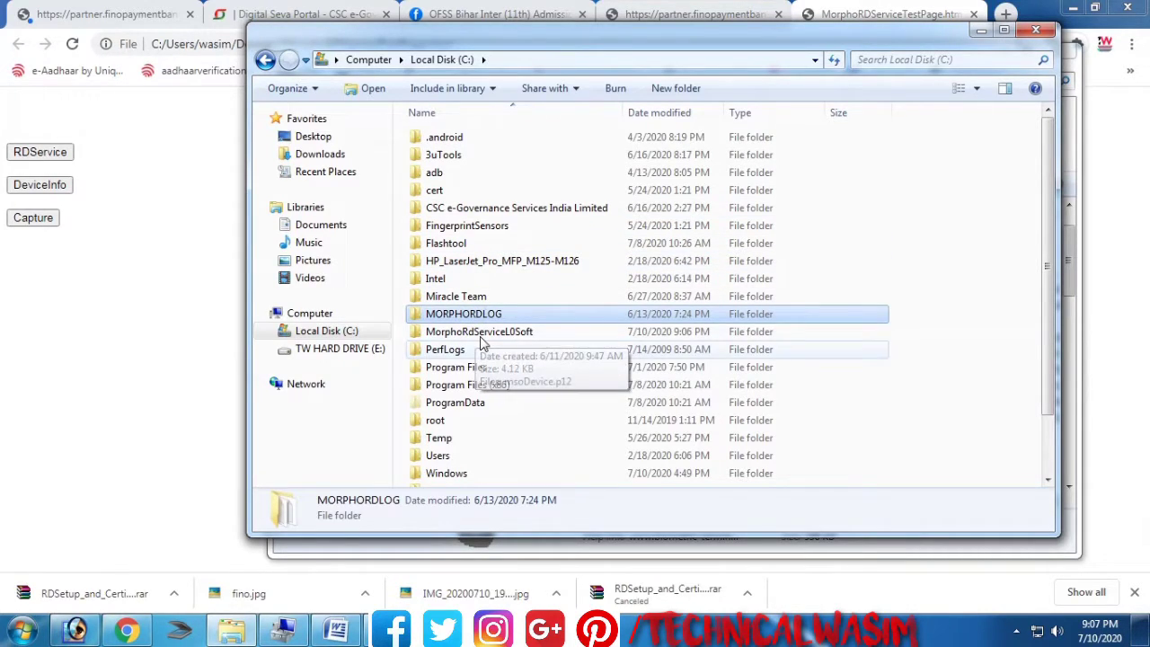
pyautogui.keyDown('ctrl'); pyautogui.click(492, 335); pyautogui.keyUp('ctrl')
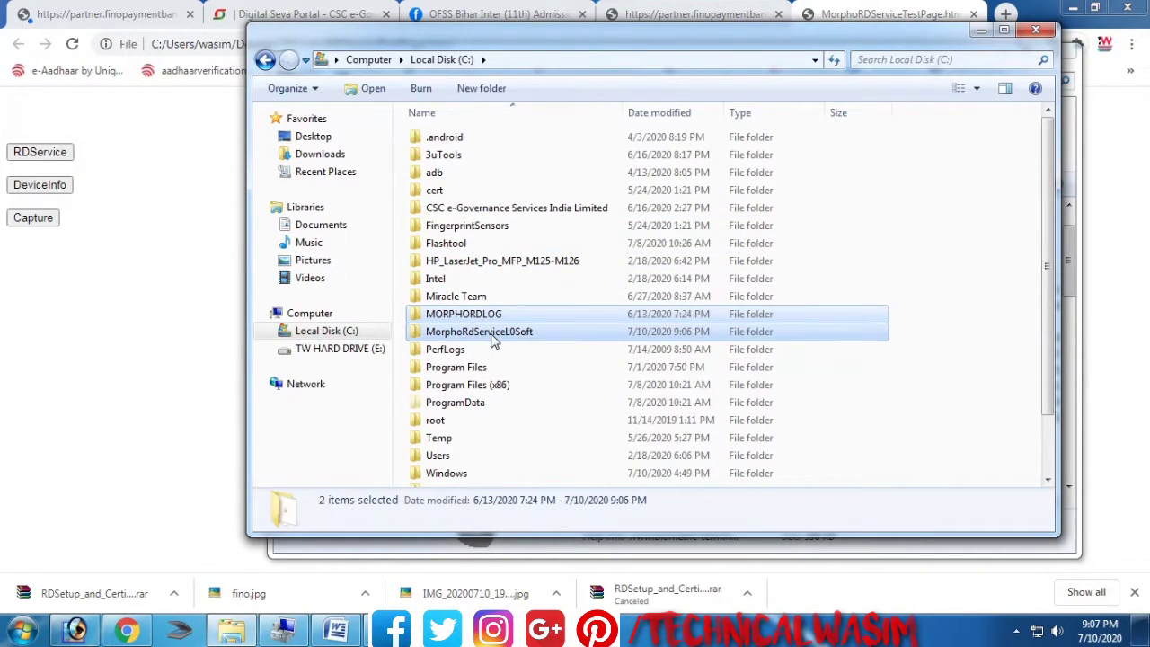
pyautogui.press('Delete')
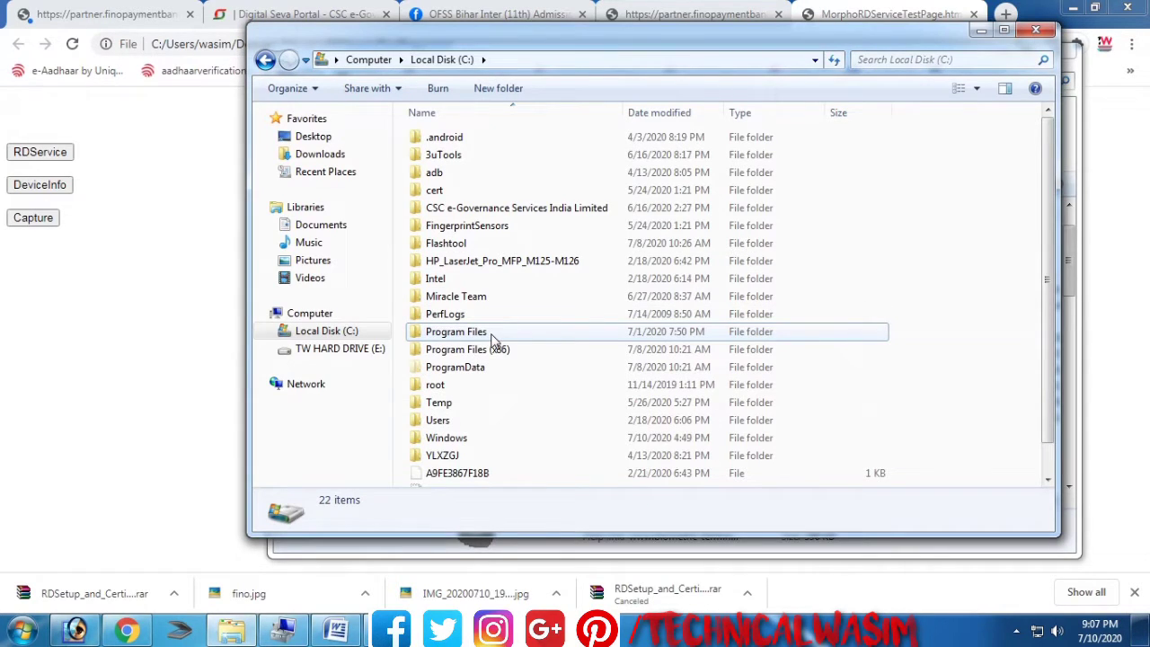
# Open the %temp% folder, delete all of its contents that can be removed, and close it.
pyautogui.click(20, 629)
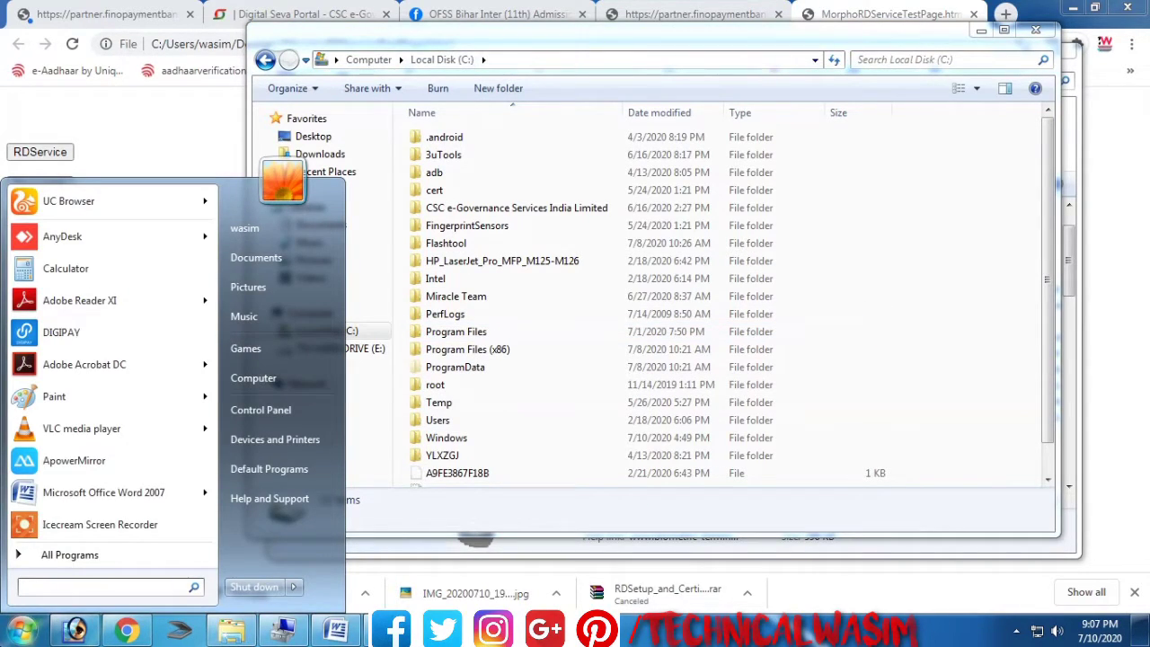
pyautogui.write('%temp%')
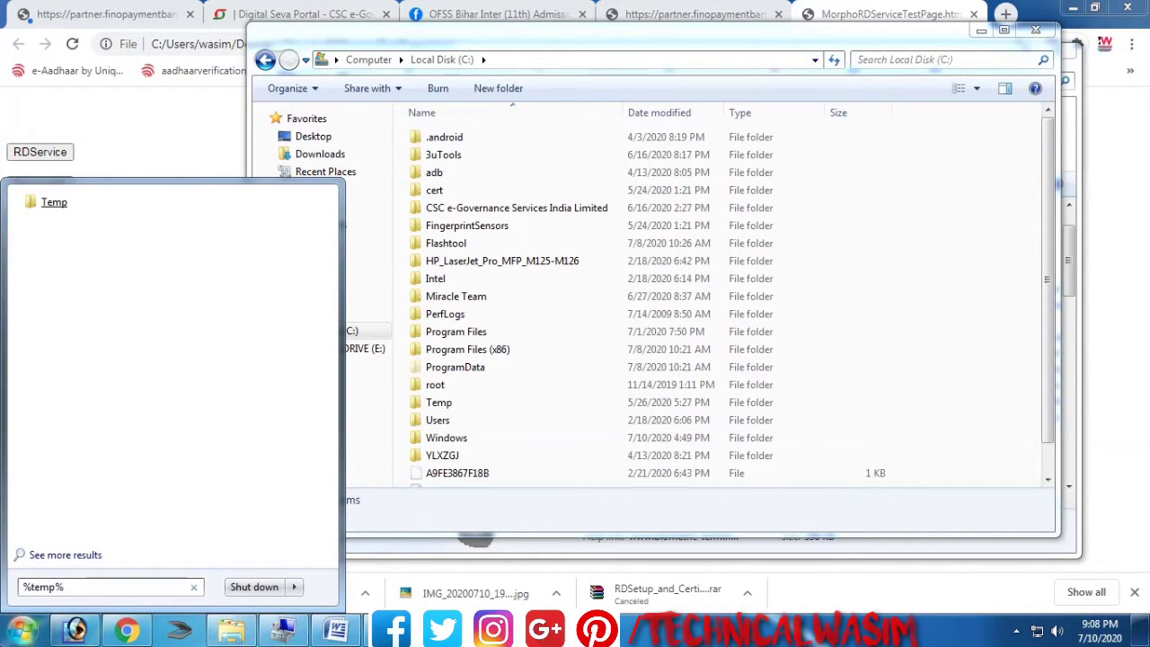
pyautogui.press('Return')
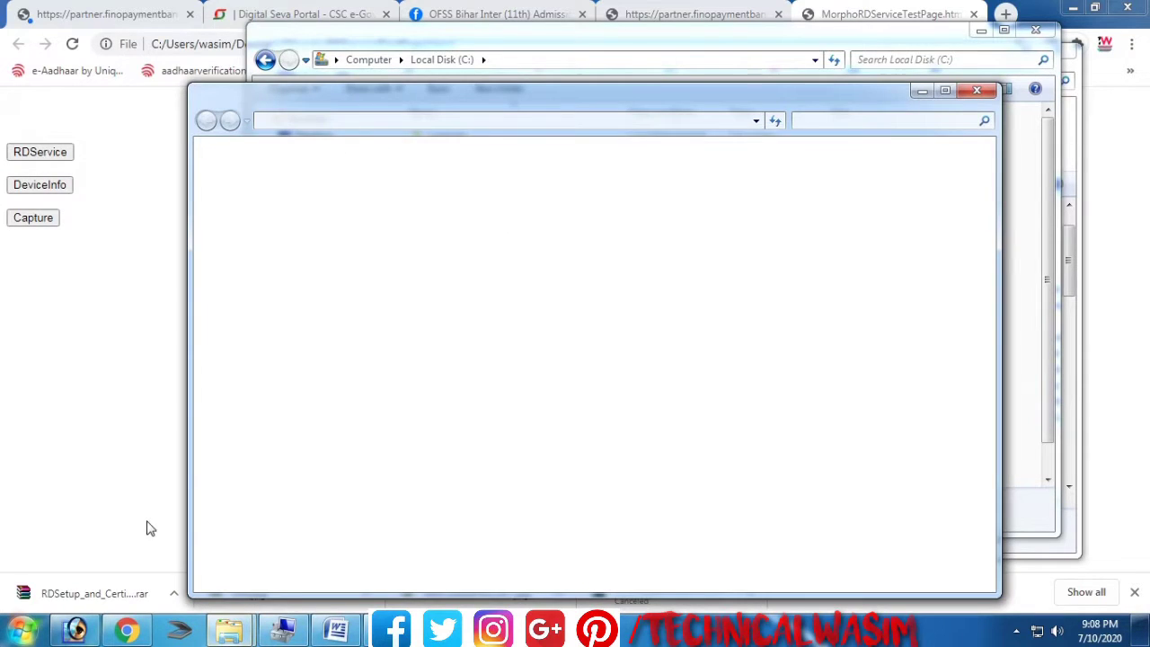
pyautogui.click(465, 287)
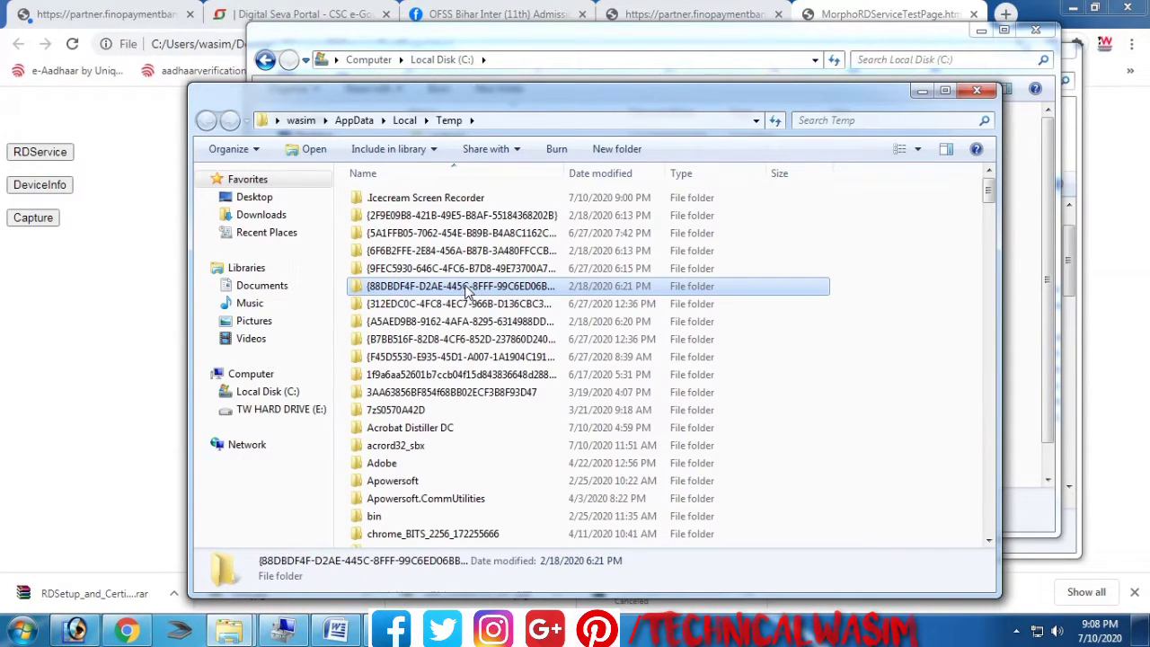
pyautogui.hotkey('ctrl', 'a')
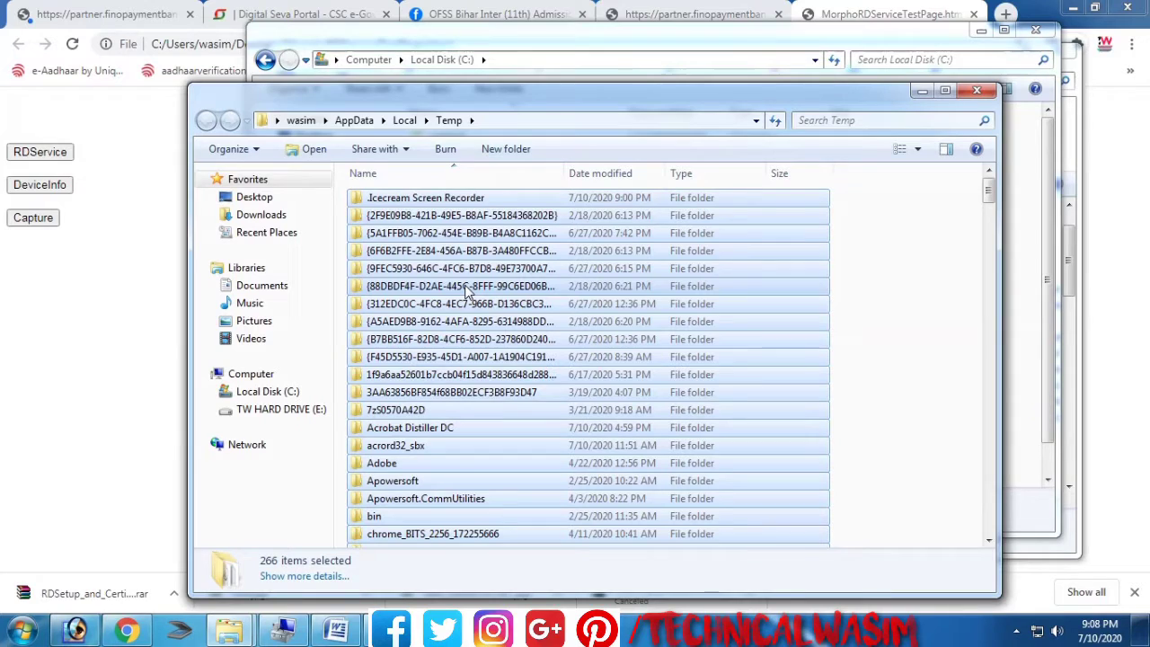
pyautogui.press('Delete')
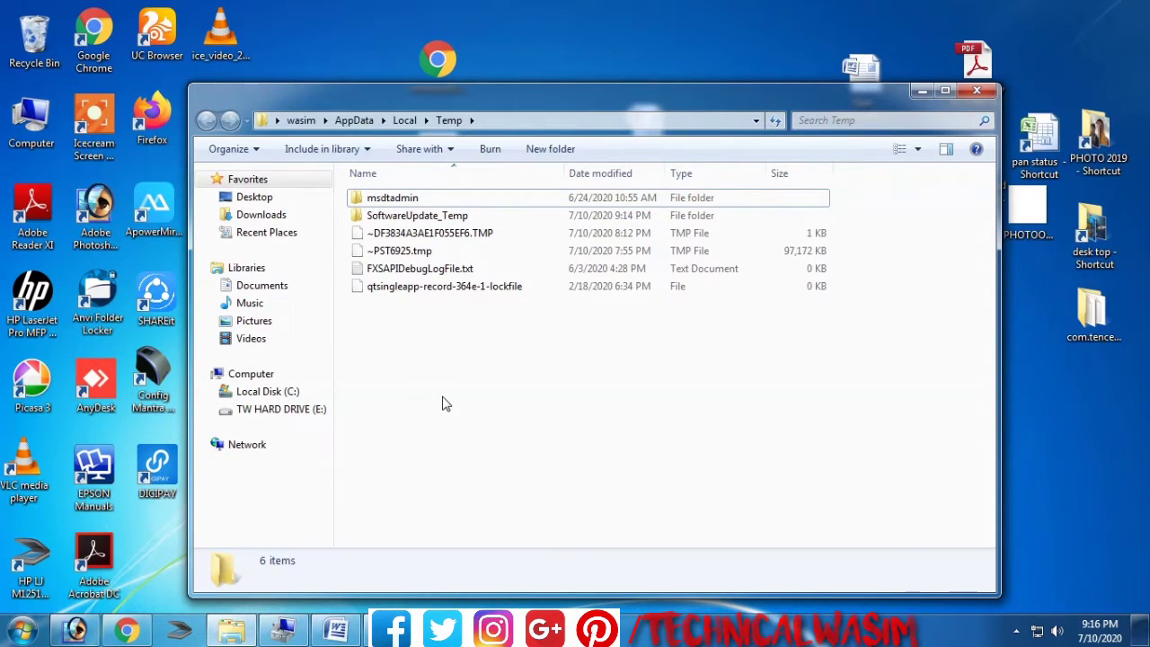
pyautogui.hotkey('alt', 'F4')
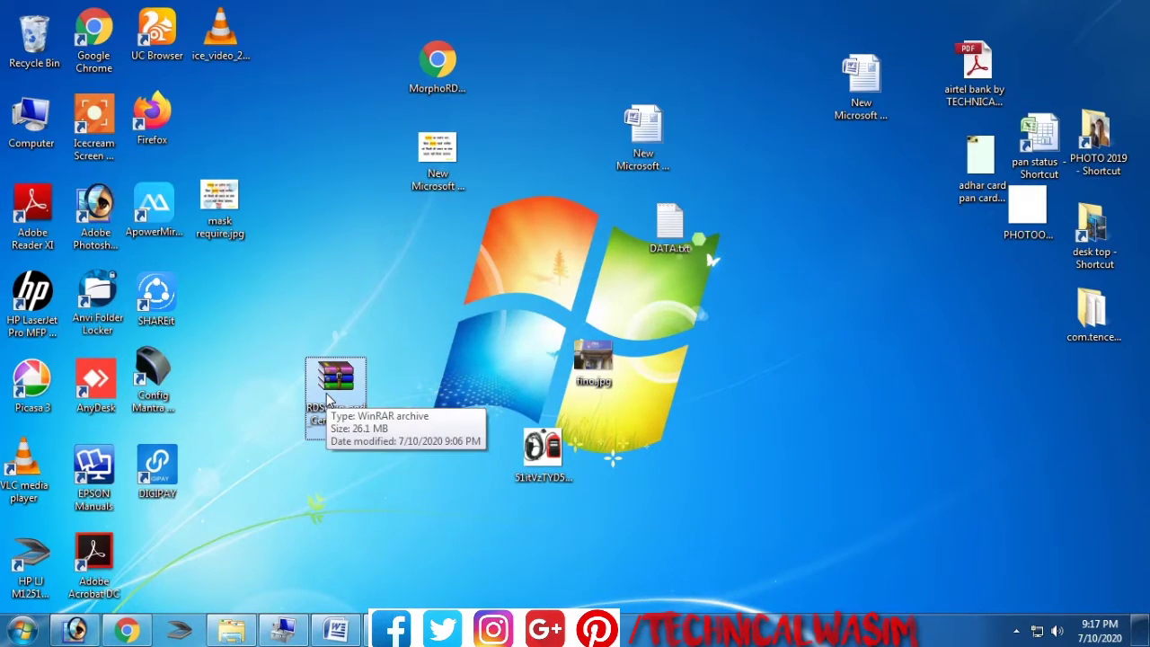
# Extract the RDSetup_and_Certification archive on the desktop and open its Morpho_Drivers Setup folder.
pyautogui.rightClick(334, 384)
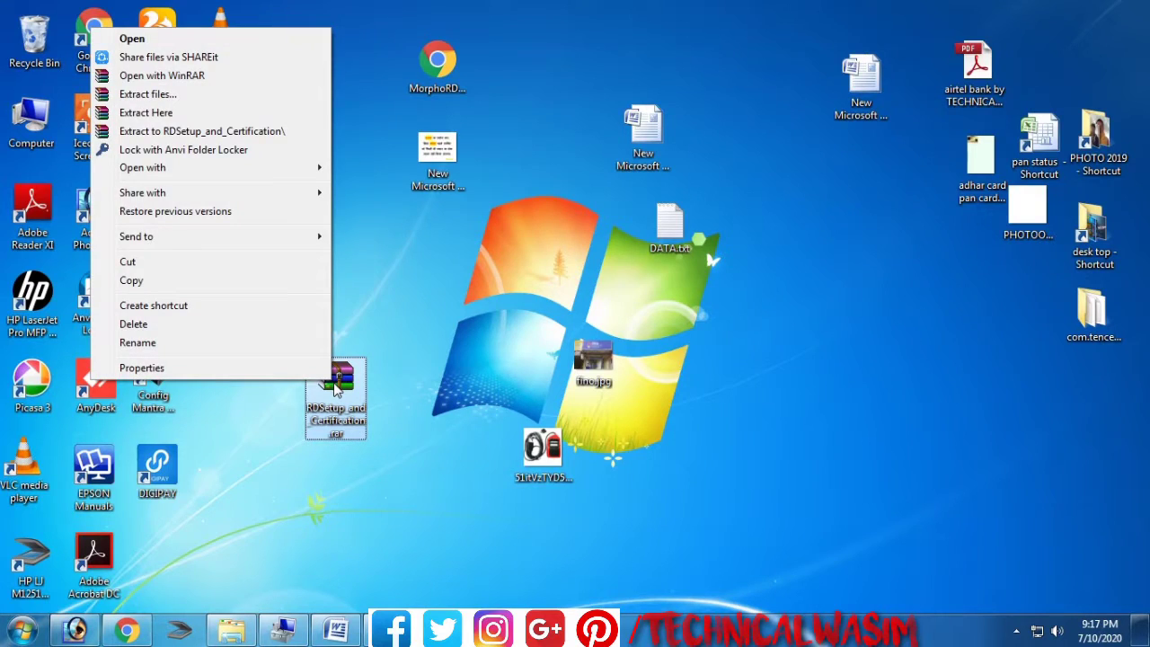
pyautogui.click(188, 112)
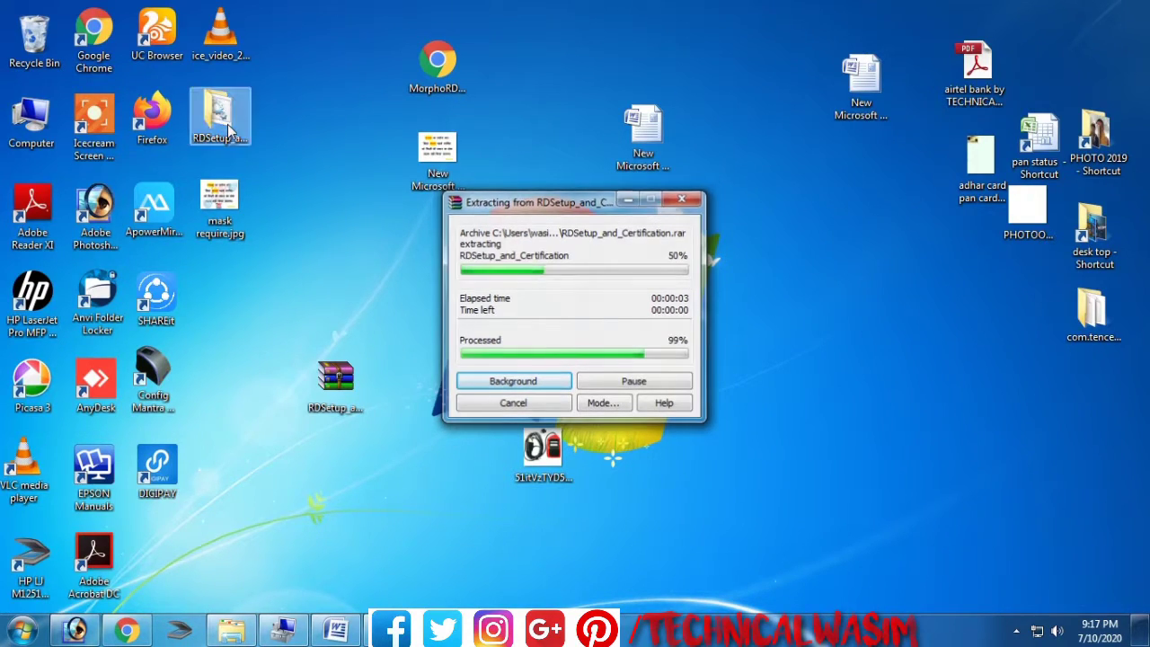
pyautogui.doubleClick(224, 126)
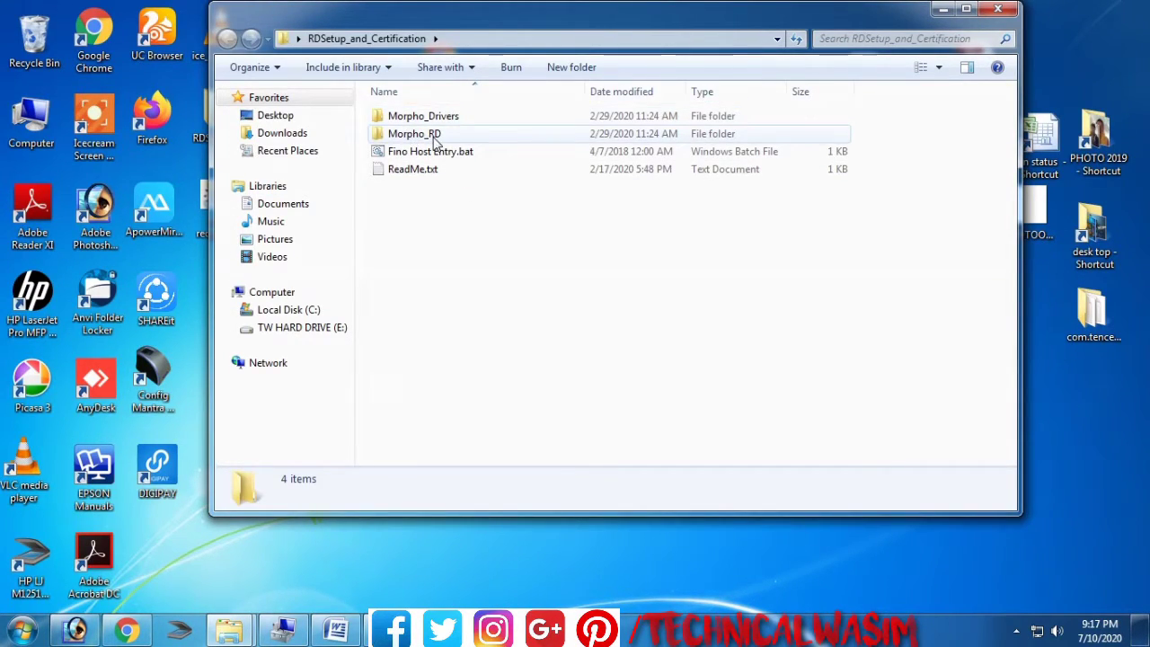
pyautogui.doubleClick(420, 119)
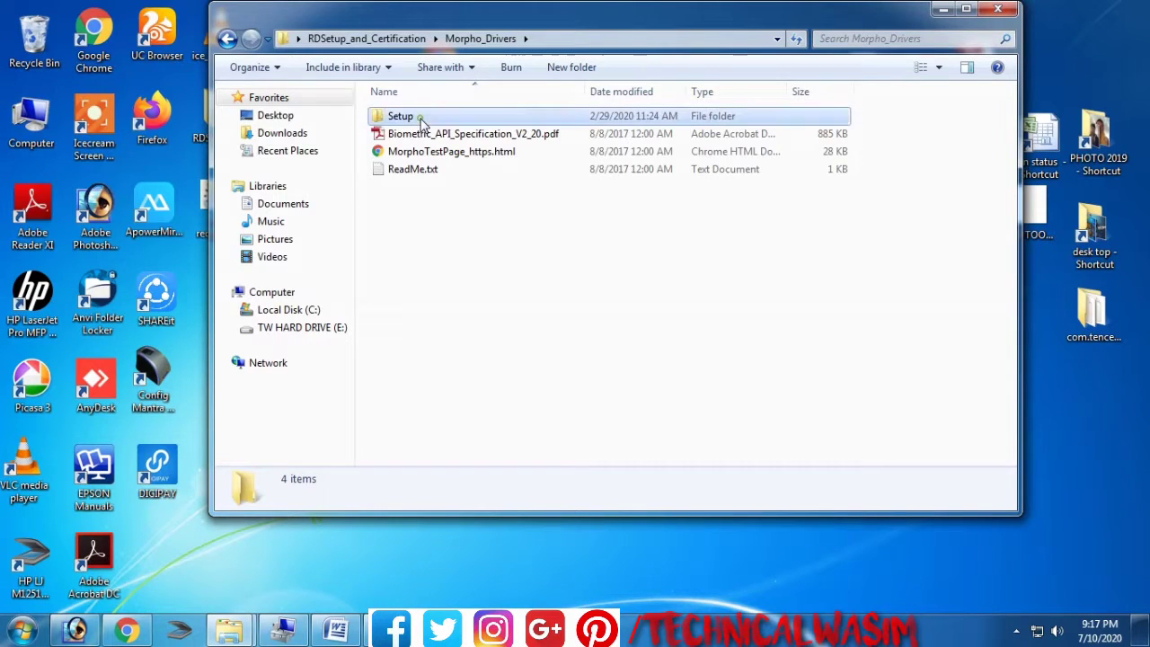
pyautogui.doubleClick(421, 119)
# Install the MORPHO Smart USB Driver with setup.exe, allowing MorphoUtility through the firewall on public networks.
pyautogui.click(393, 212)
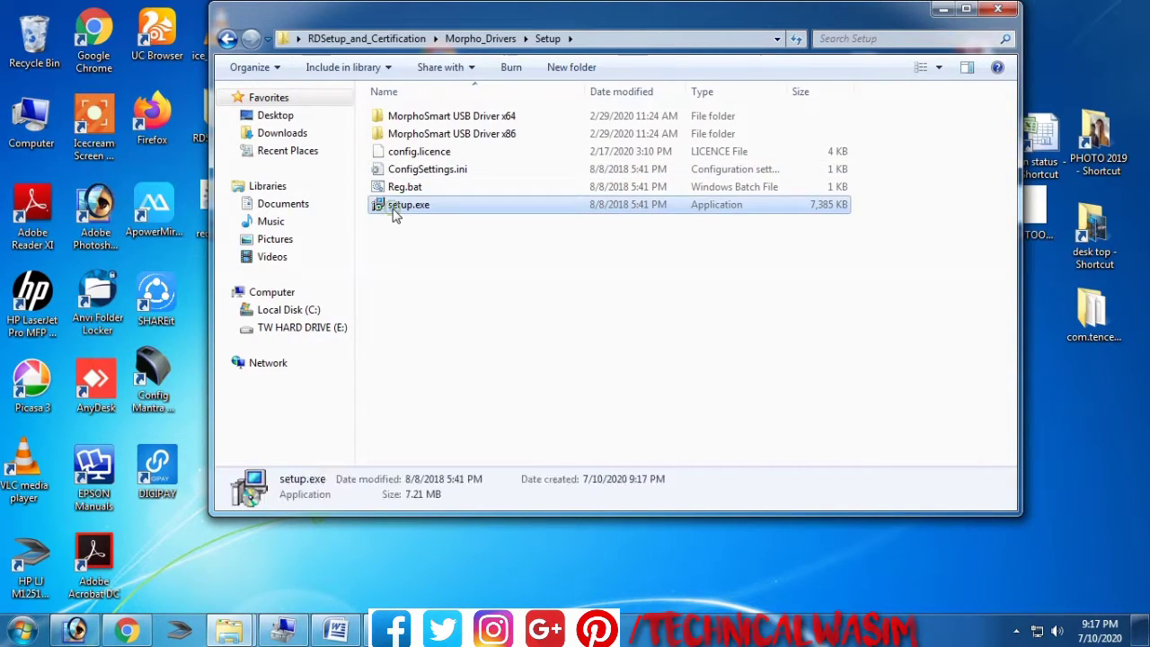
pyautogui.rightClick(393, 212)
pyautogui.click(316, 237)
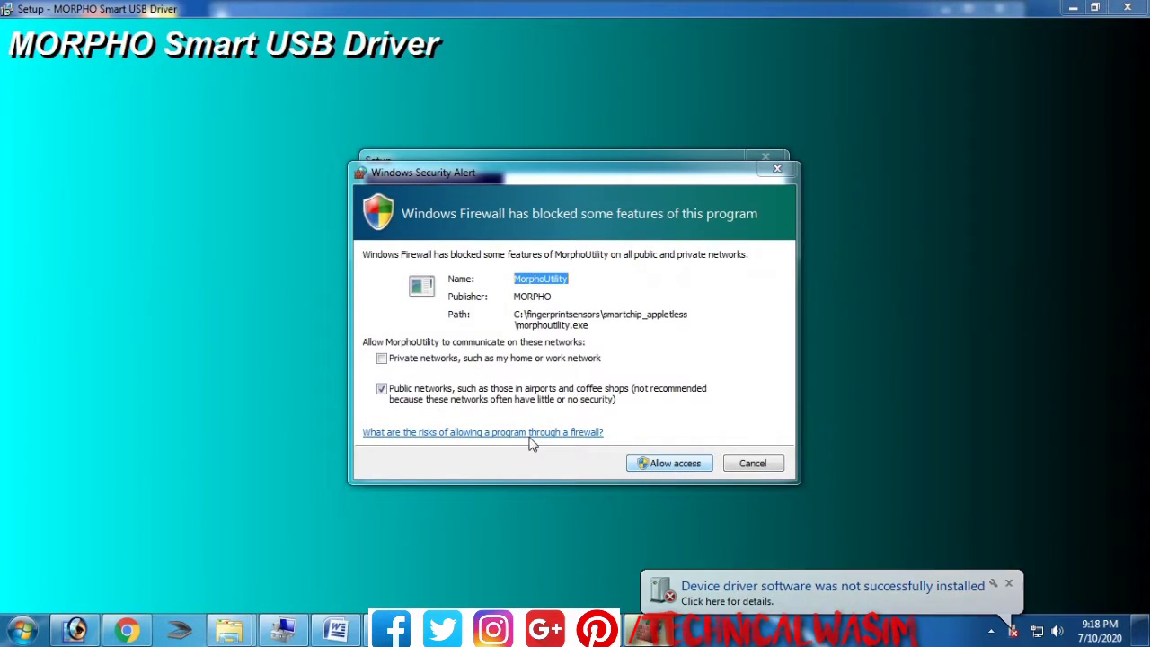
pyautogui.click(654, 463)
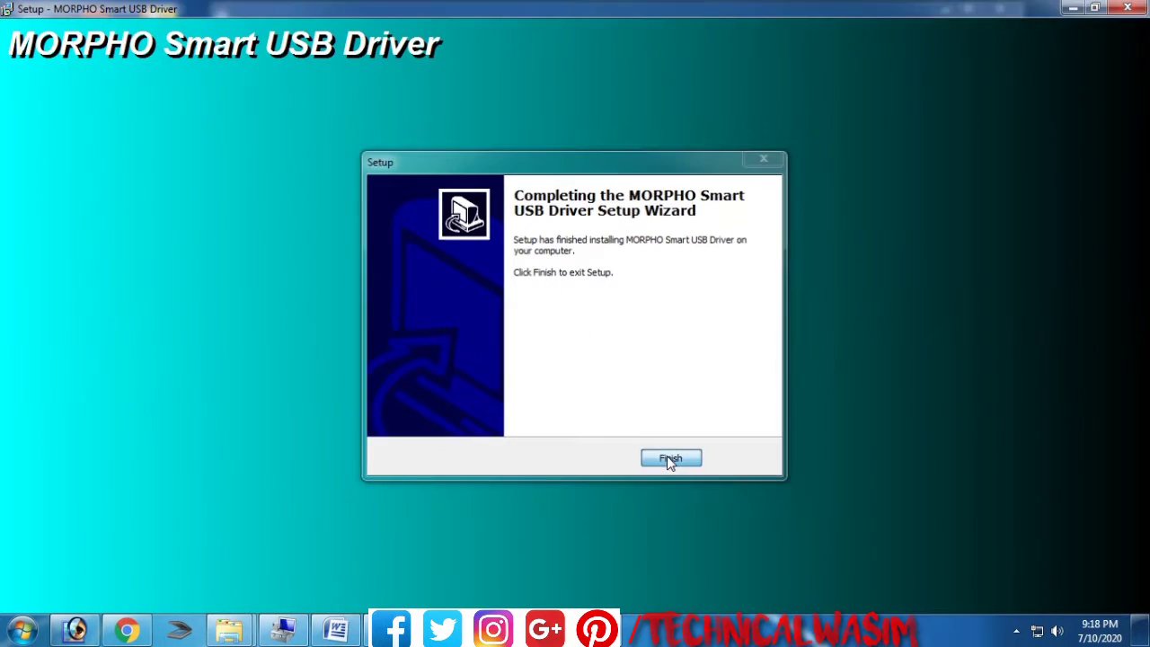
pyautogui.click(667, 456)
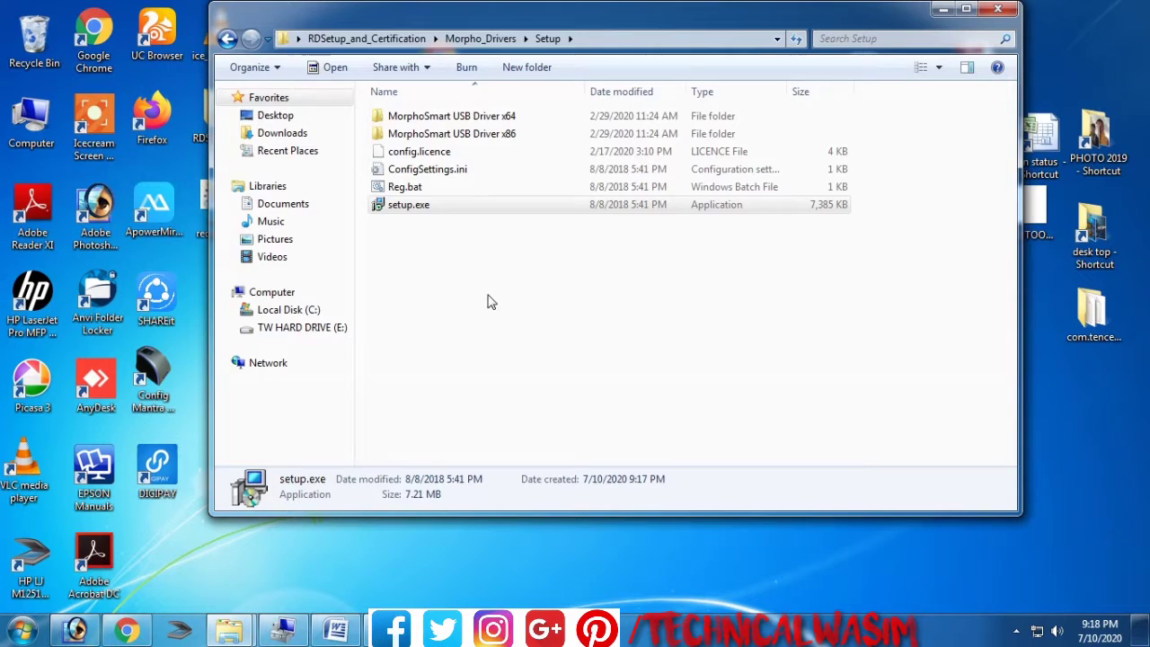
# Open the Morpho_RD folder in RDSetup_and_Certification and run MorphoRdServiceL0SoftUpdater.exe as administrator.
pyautogui.click(229, 40)
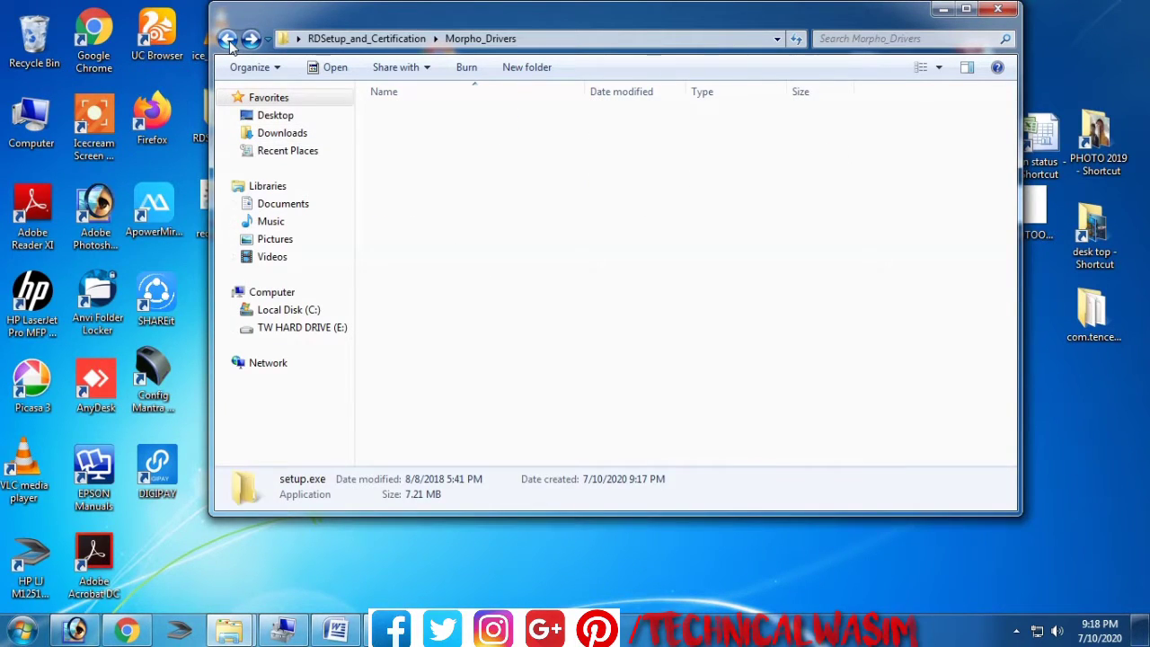
pyautogui.click(226, 40)
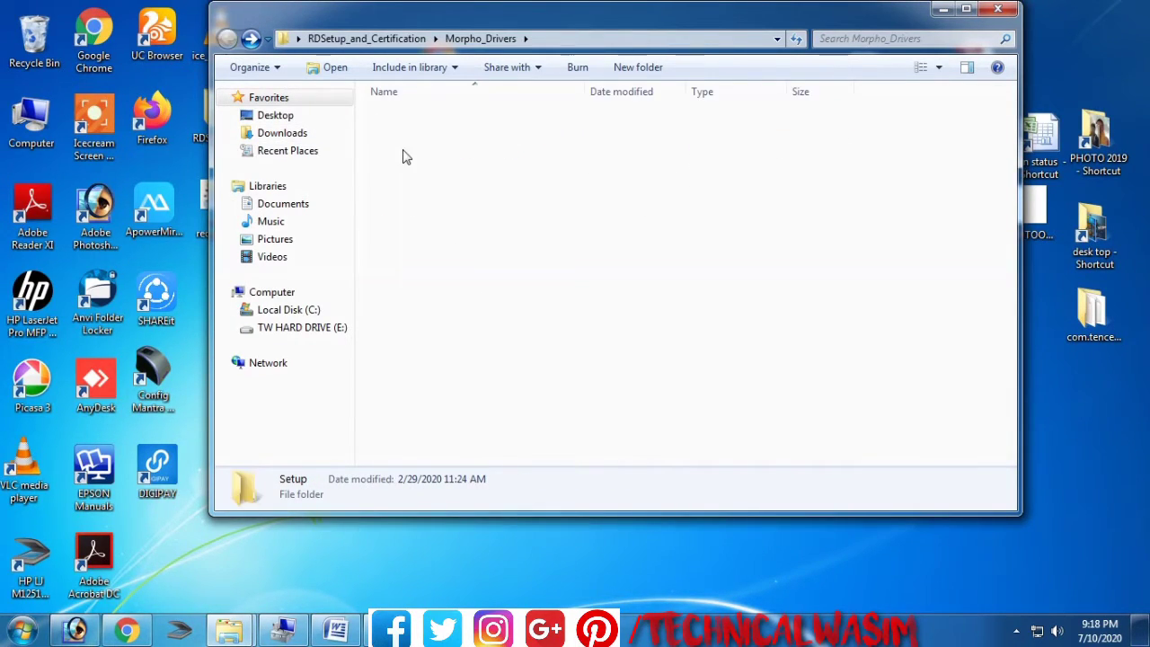
pyautogui.doubleClick(406, 137)
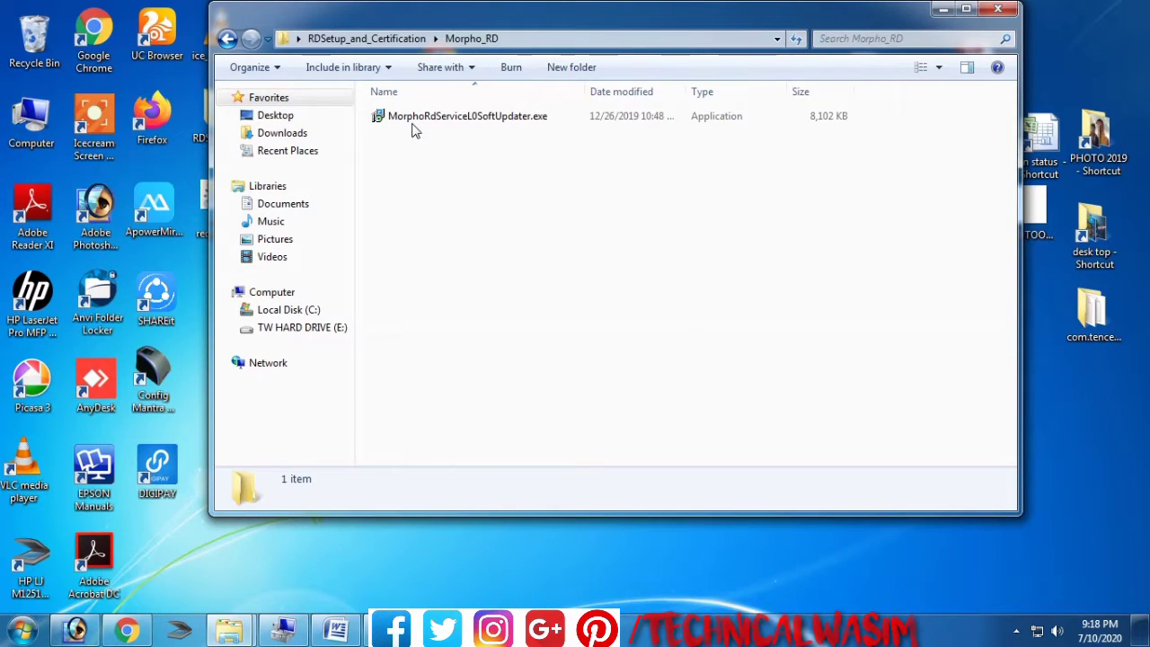
pyautogui.click(414, 117)
pyautogui.rightClick(411, 116)
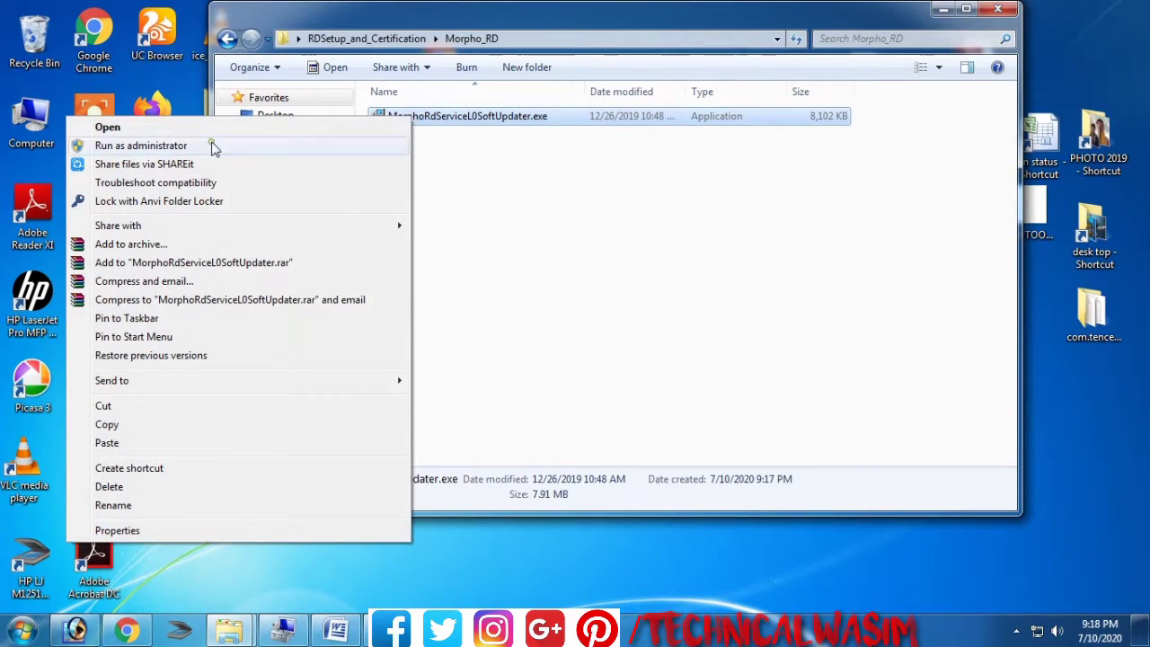
pyautogui.click(216, 145)
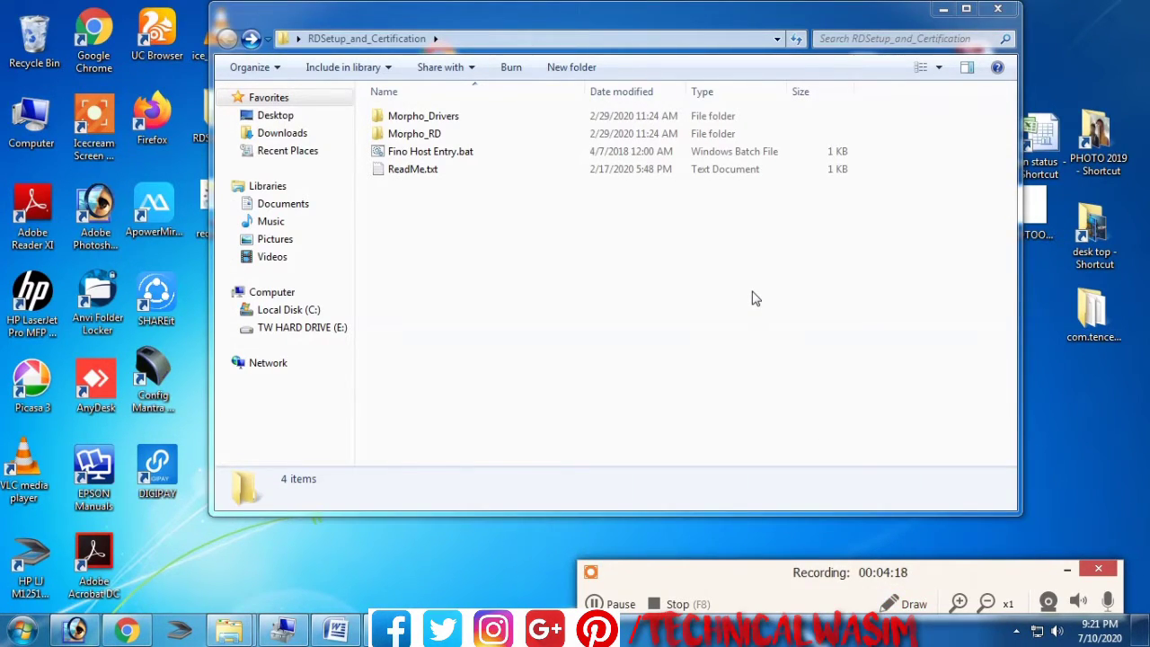
# Minimize the setup folder, close the MorphoSmart CBM driver installation dialog and acknowledge the Morpho RD registration result.
pyautogui.click(944, 9)
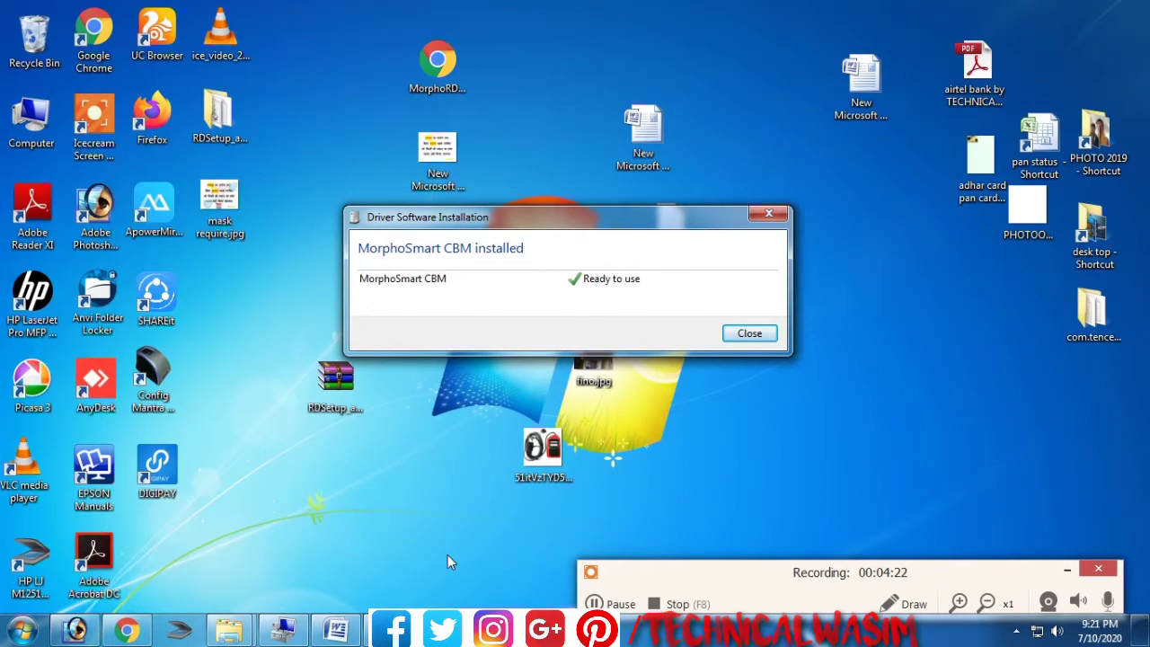
pyautogui.click(749, 334)
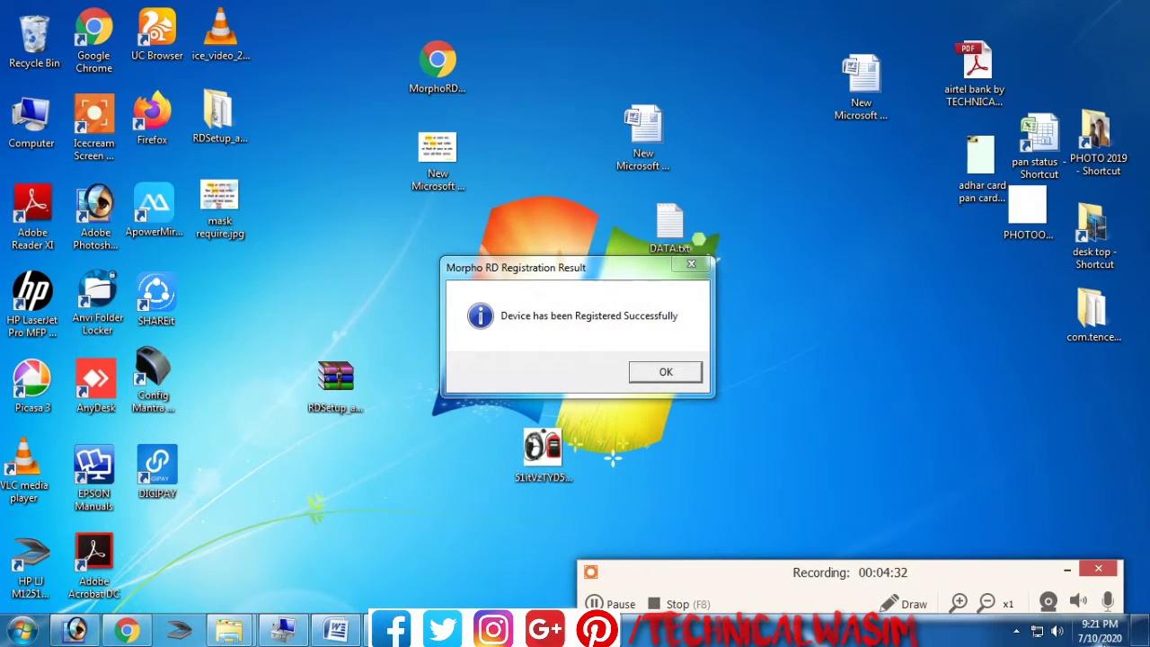
pyautogui.click(672, 372)
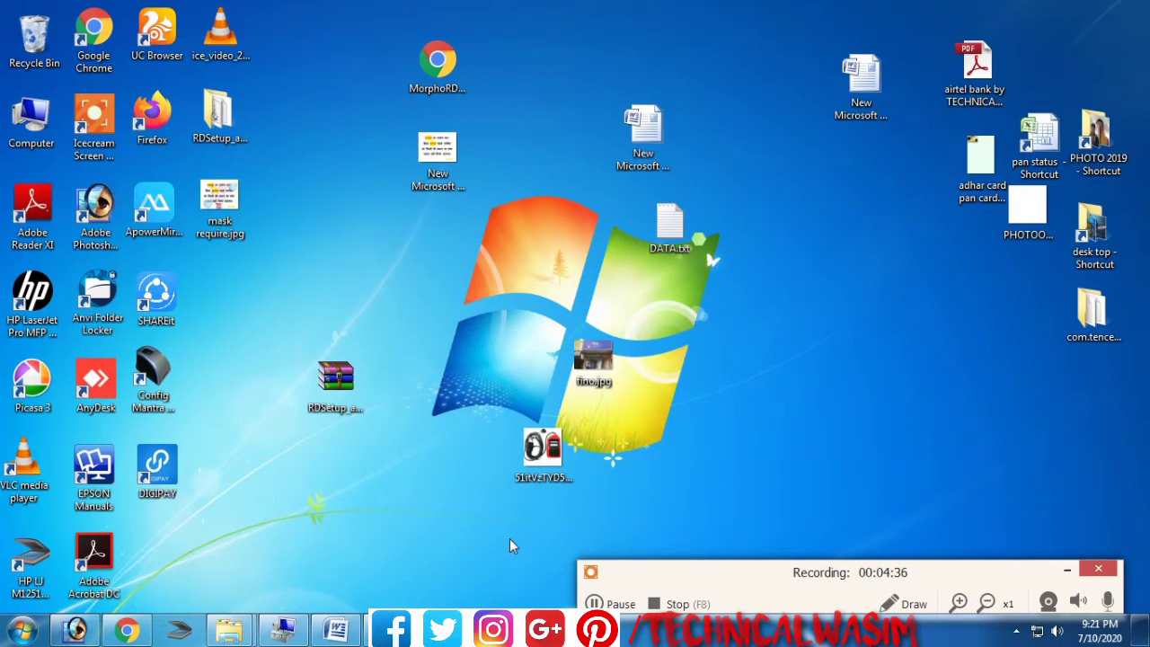
# Restore the RDSetup_and_Certification folder window and open ReadMe.txt to read the installation steps.
pyautogui.moveTo(266, 636)
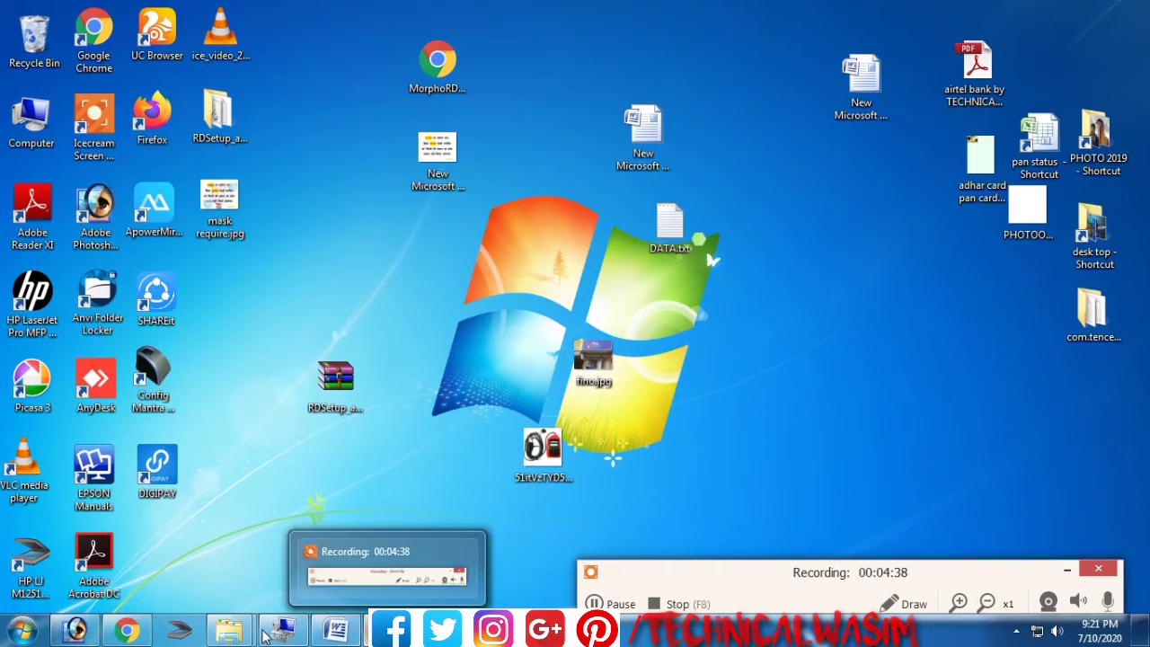
pyautogui.moveTo(230, 632)
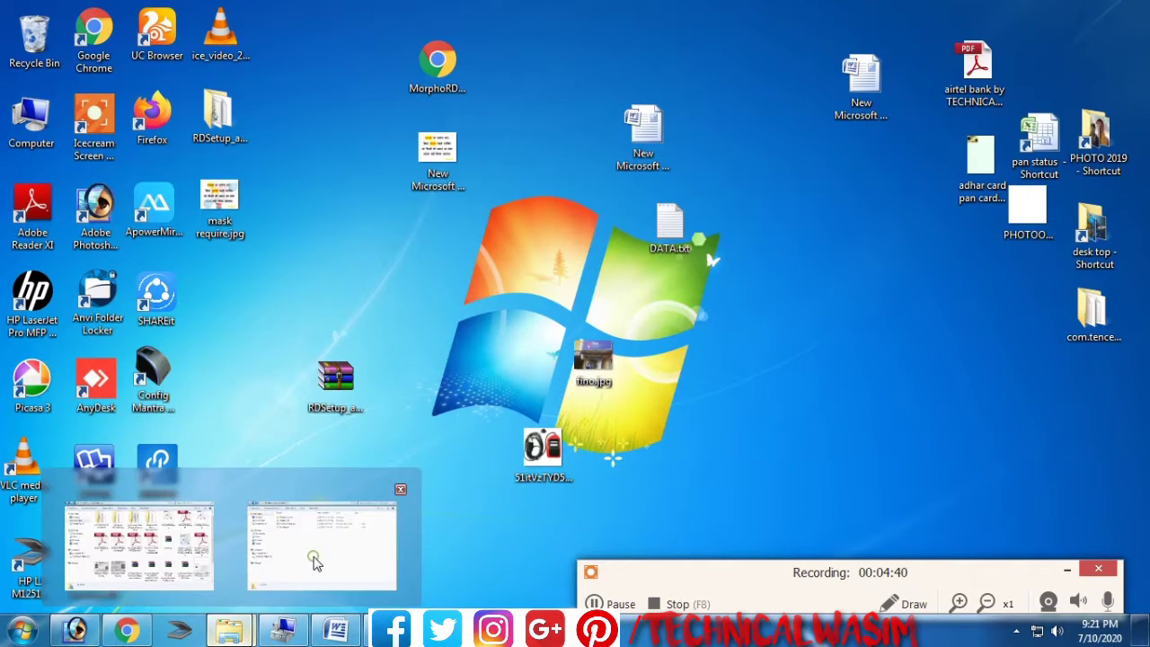
pyautogui.click(313, 561)
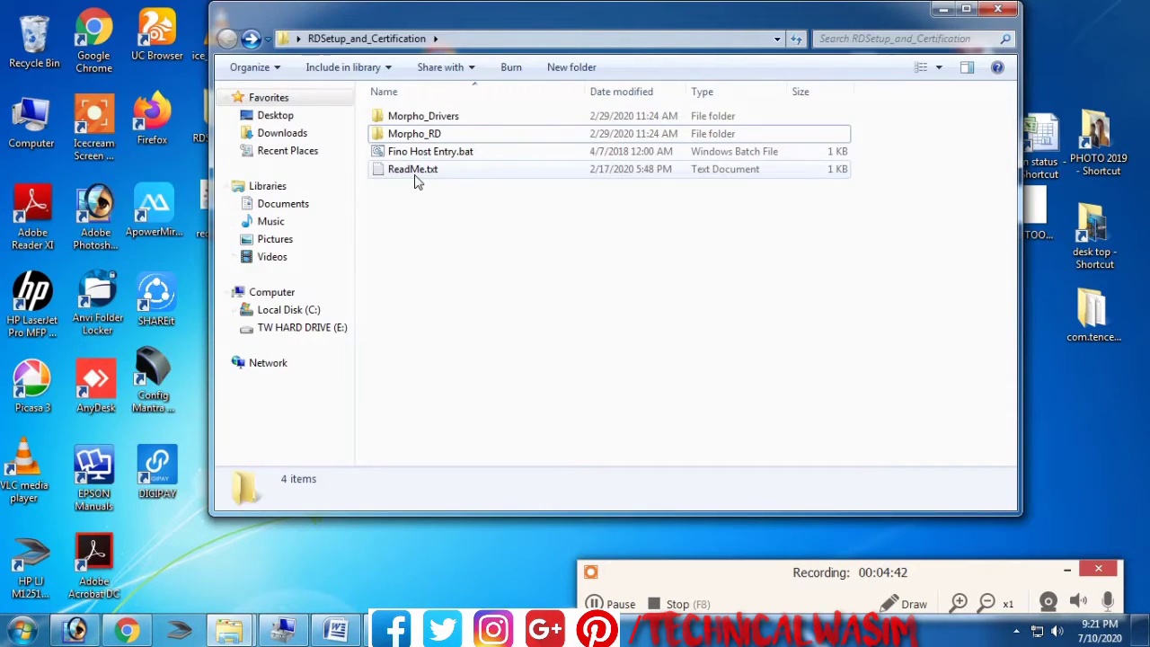
pyautogui.doubleClick(415, 174)
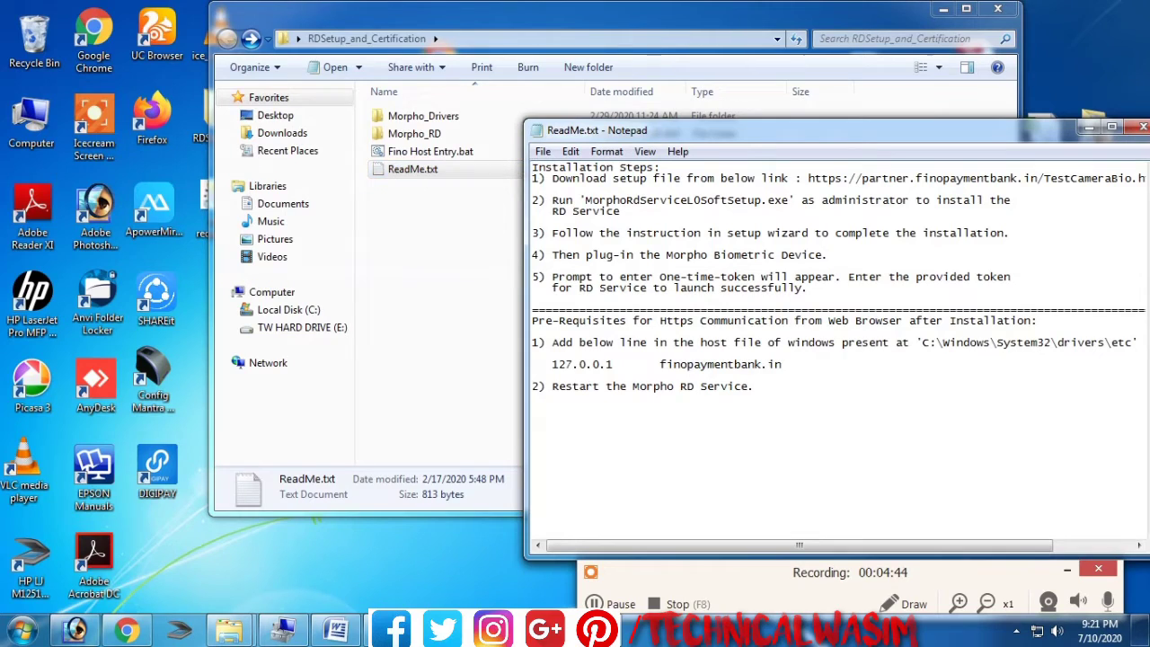
pyautogui.moveTo(762, 135); pyautogui.dragTo(551, 110)
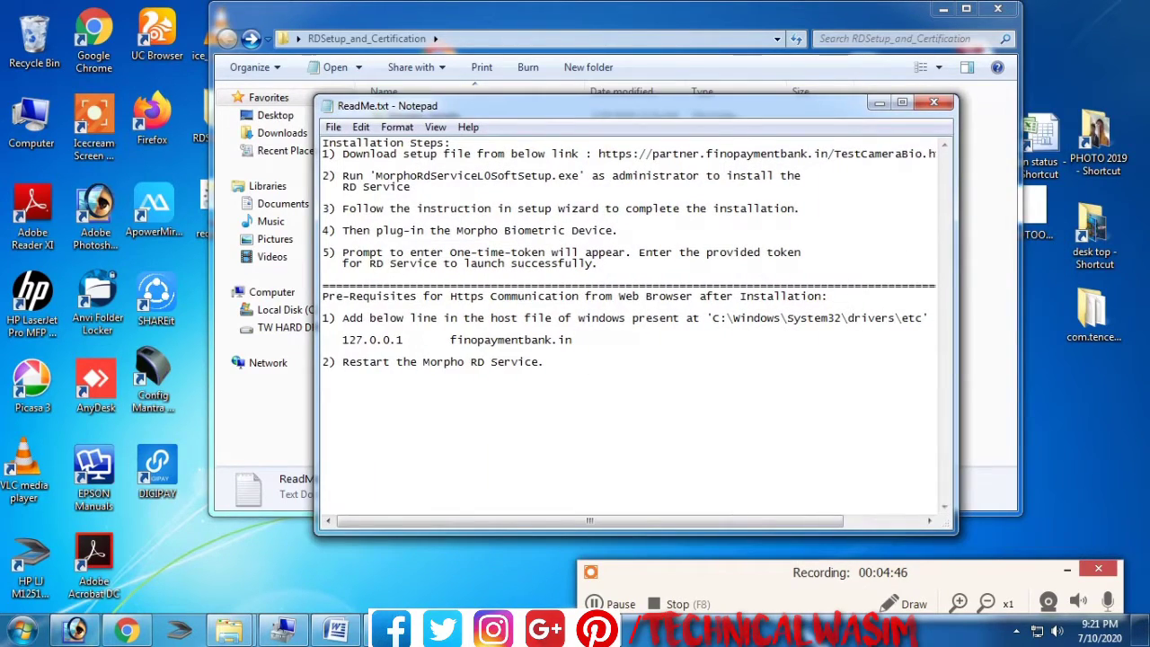
# Copy the path C:\Windows\System32\drivers\etc from ReadMe.txt and open that folder in the Explorer window.
pyautogui.moveTo(710, 317); pyautogui.dragTo(896, 318)
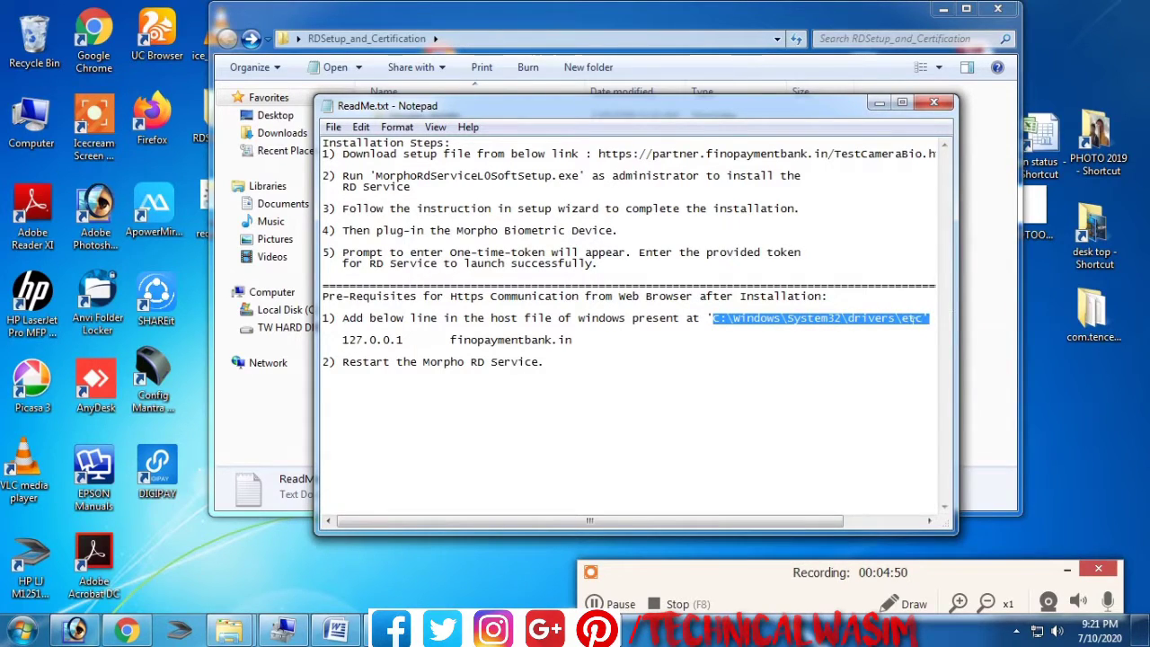
pyautogui.rightClick(916, 318)
pyautogui.click(744, 373)
pyautogui.click(388, 40)
pyautogui.click(447, 39)
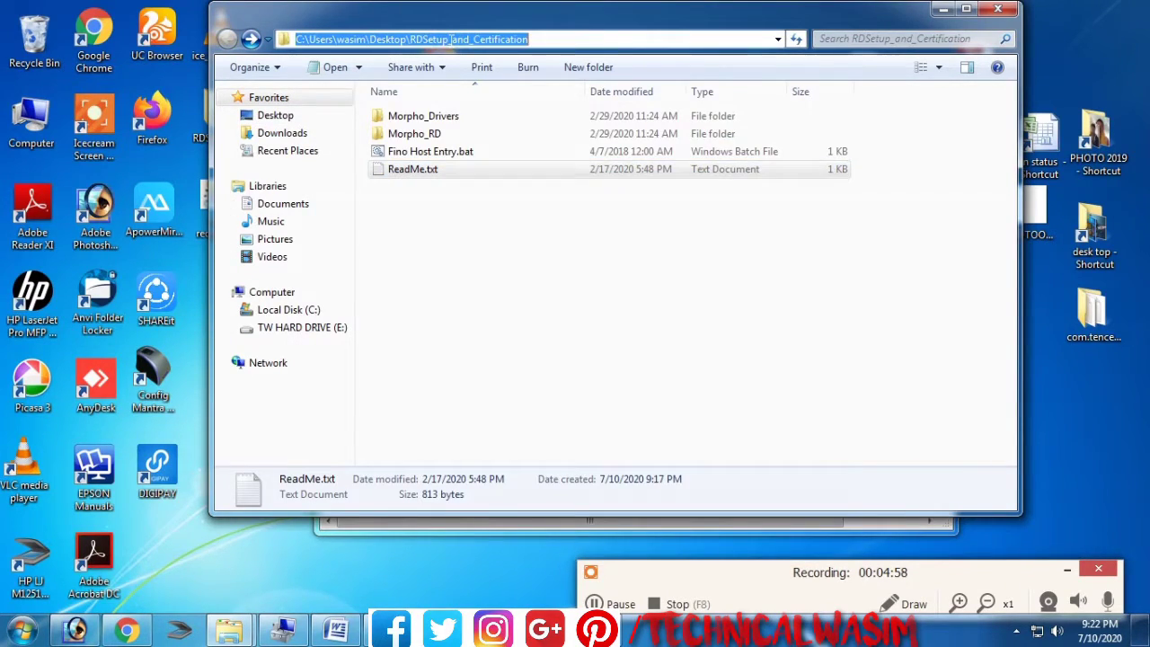
pyautogui.write('C:\\Windows\\System32\\drivers\\etc')
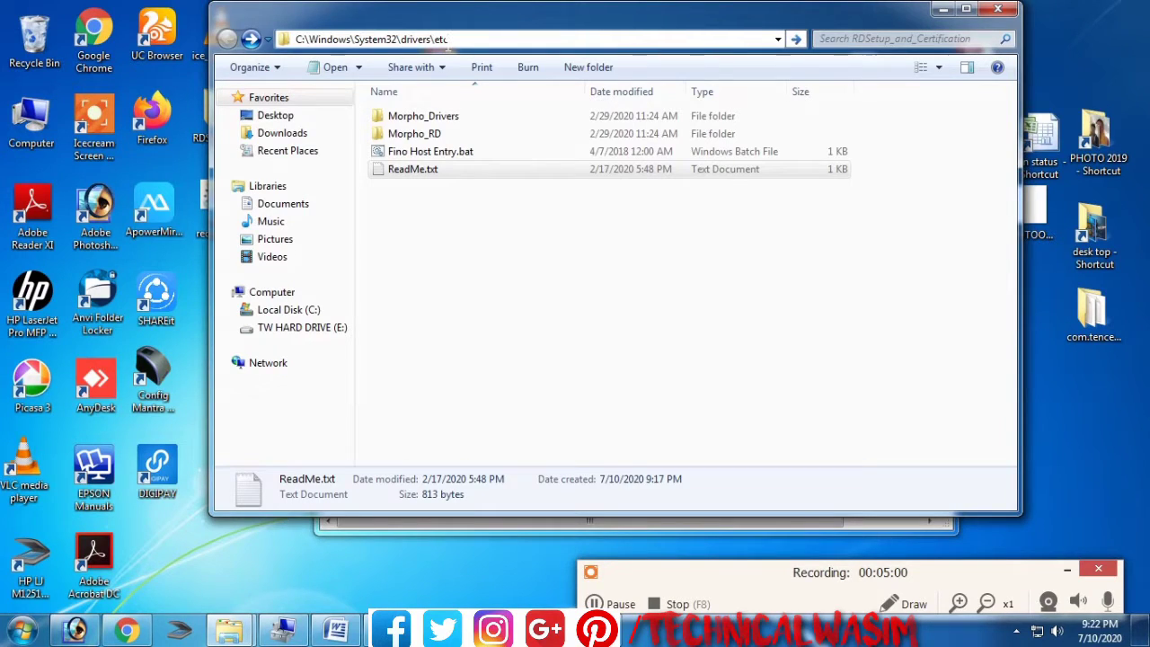
pyautogui.press('Return')
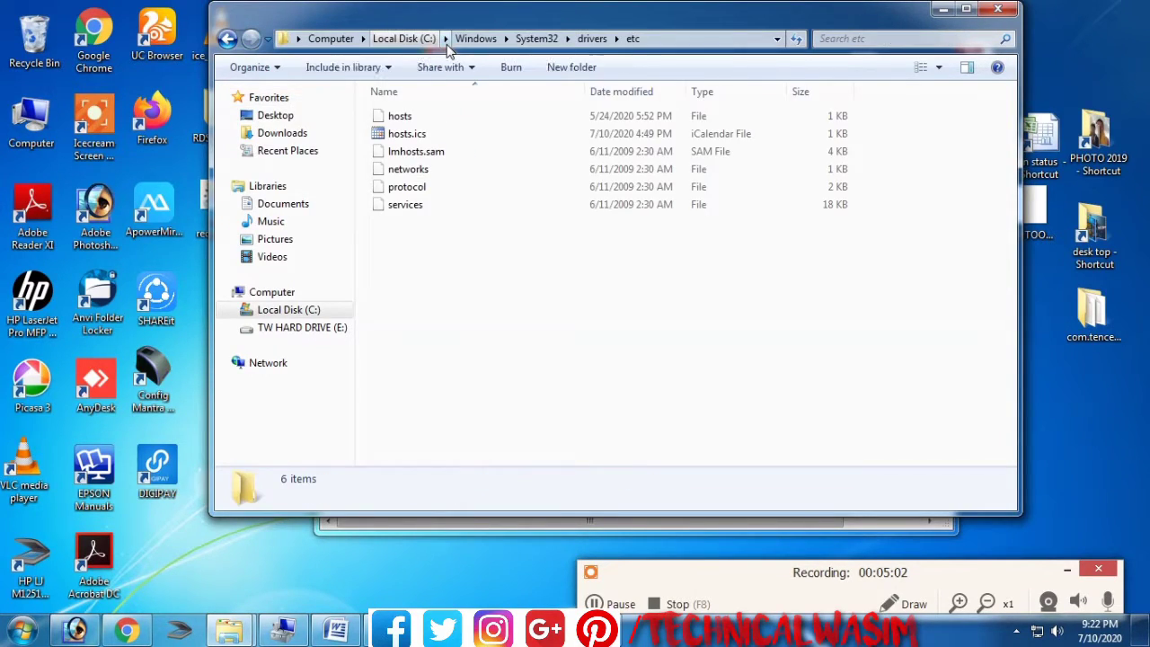
# Open the hosts file in the etc folder with Notepad to view its entries.
pyautogui.click(407, 122)
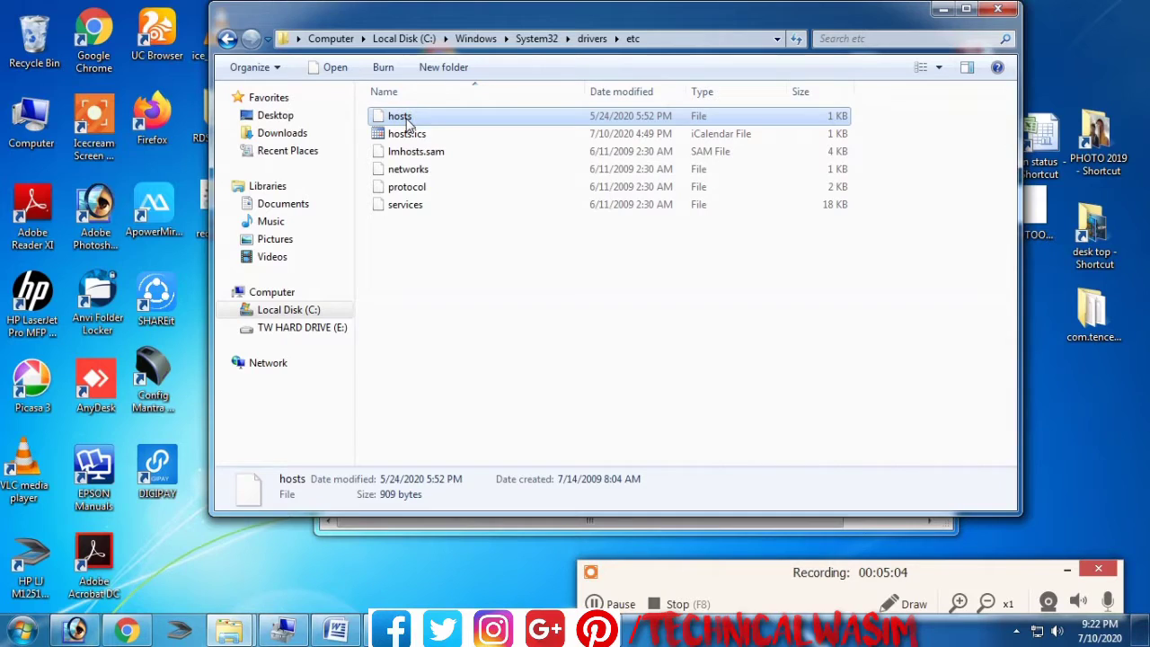
pyautogui.rightClick(407, 121)
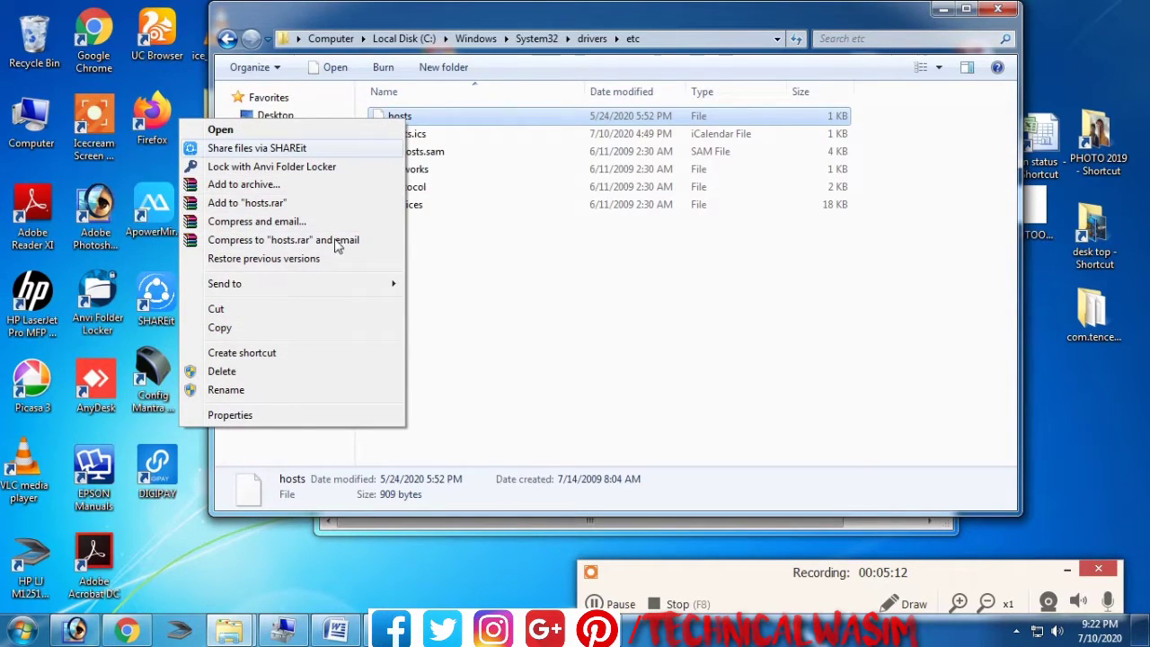
pyautogui.click(266, 134)
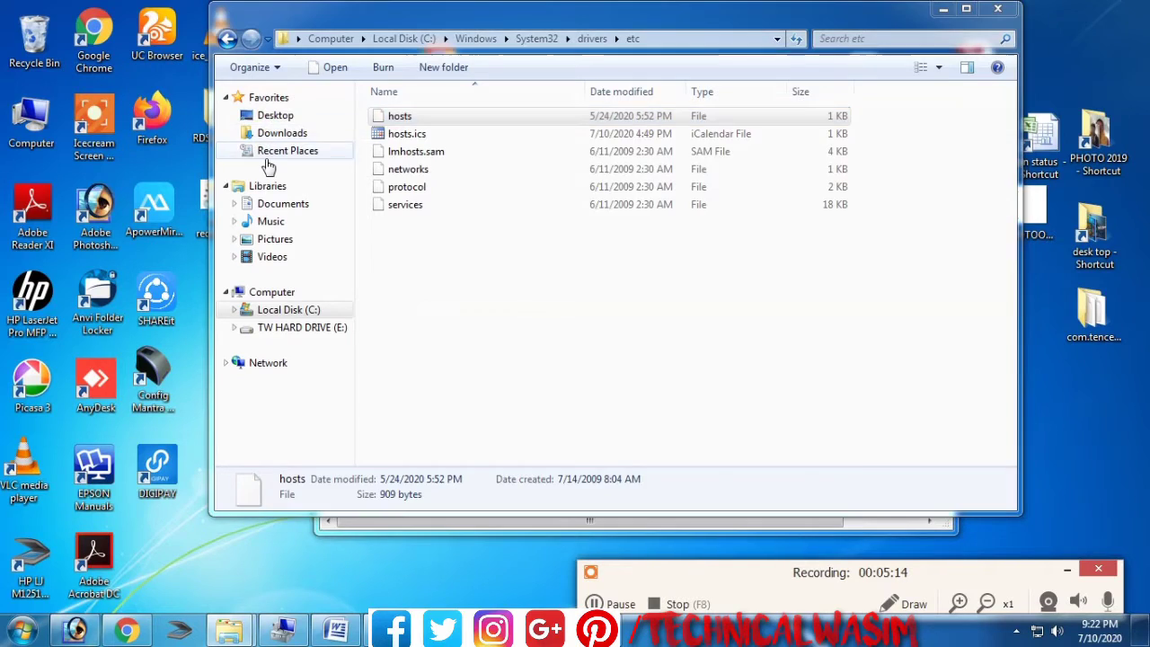
pyautogui.click(584, 308)
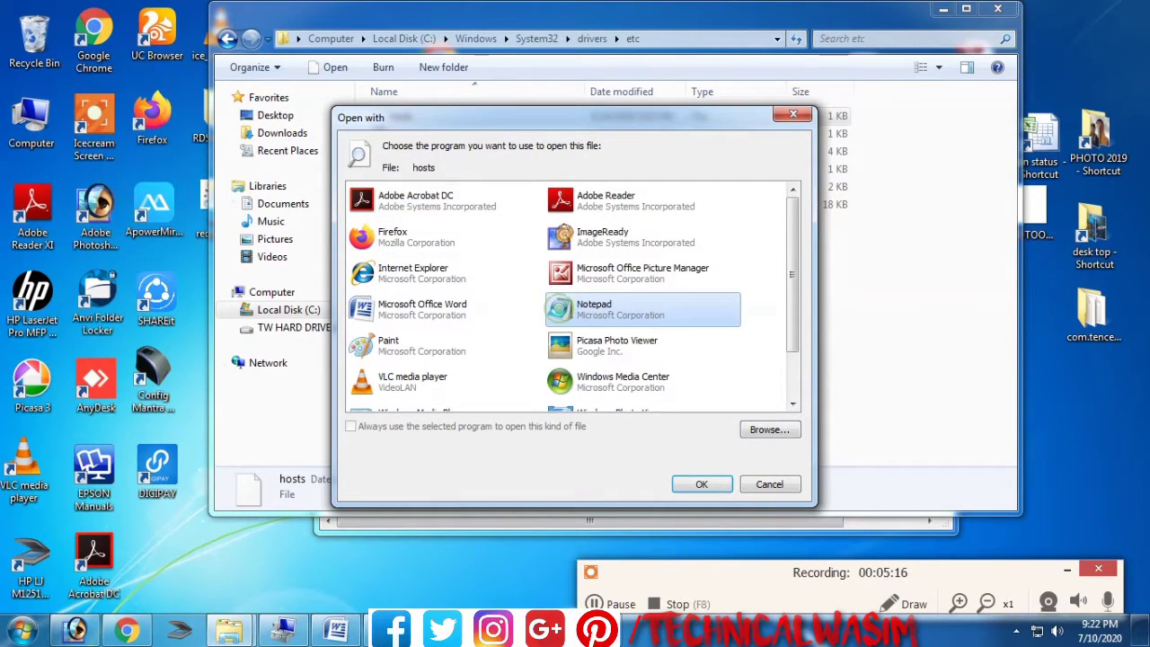
pyautogui.click(702, 484)
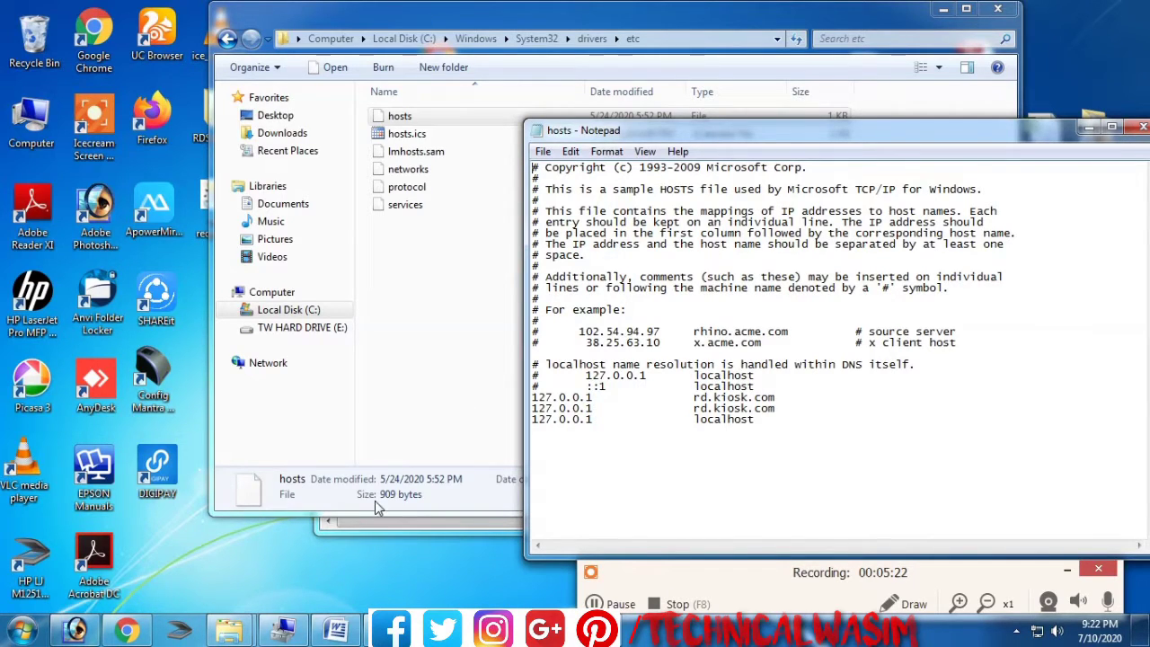
# Return the Explorer window to the RDSetup_and_Certification folder and open ReadMe.txt again to check the host entry instructions.
pyautogui.click(374, 524)
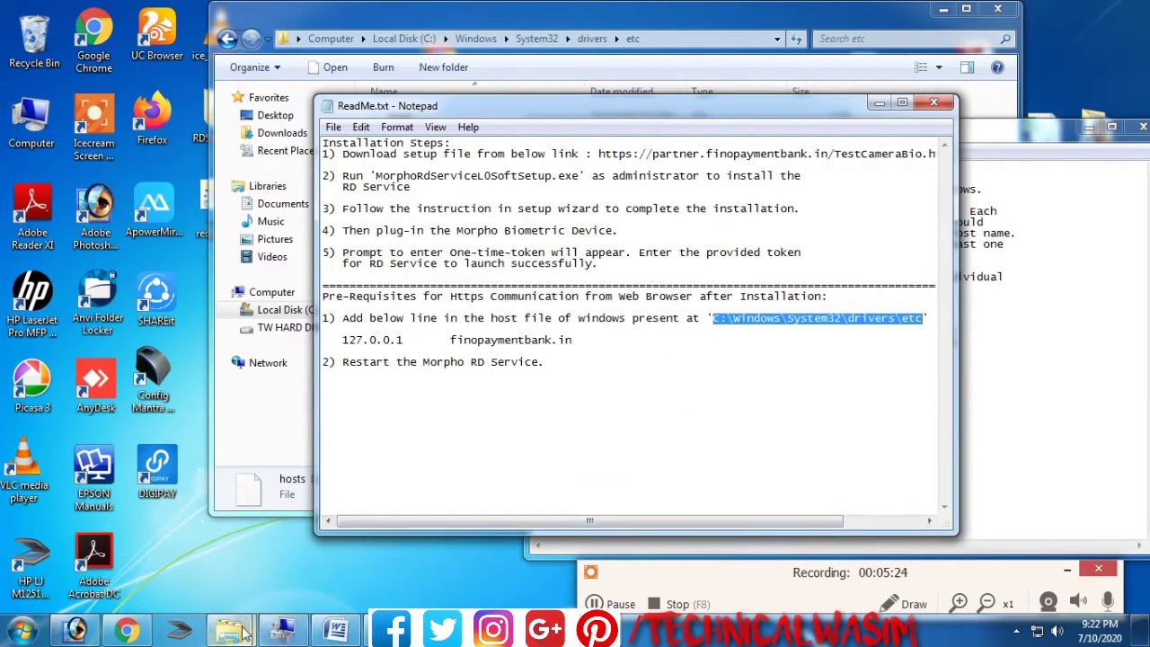
pyautogui.moveTo(249, 624)
pyautogui.click(333, 560)
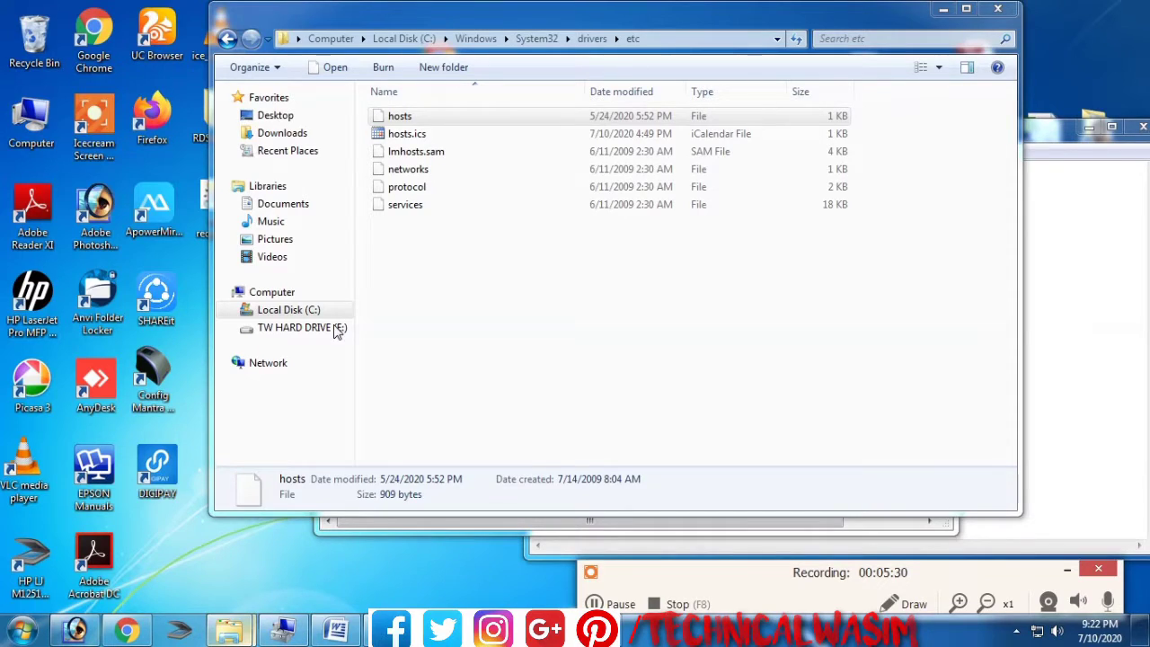
pyautogui.click(226, 39)
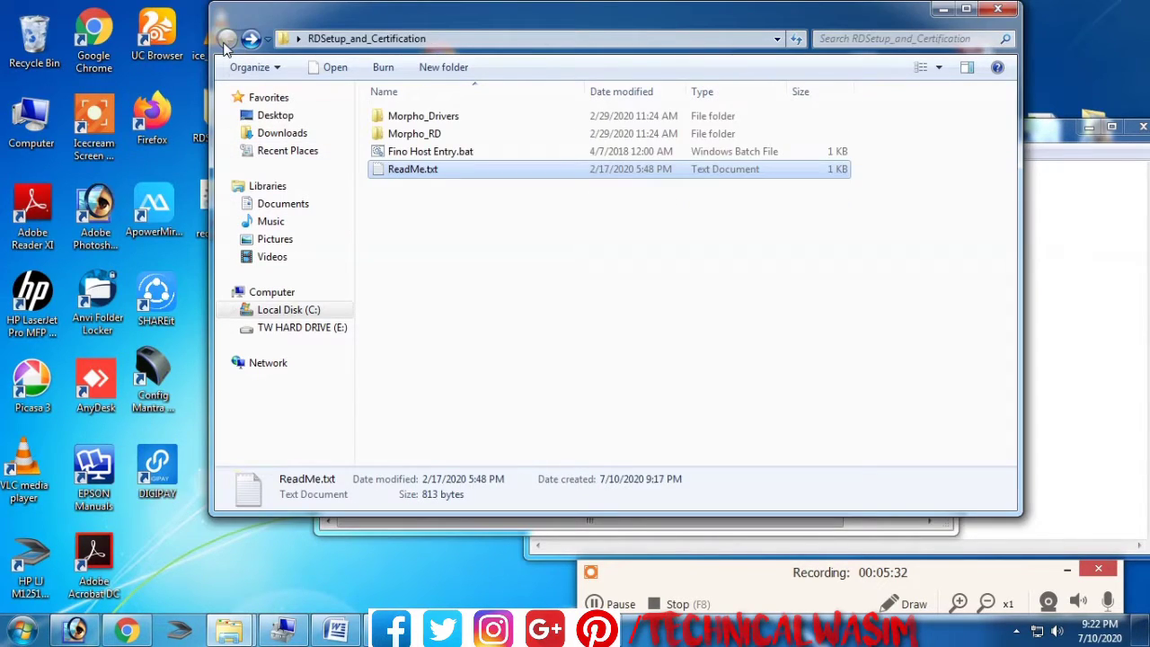
pyautogui.doubleClick(416, 174)
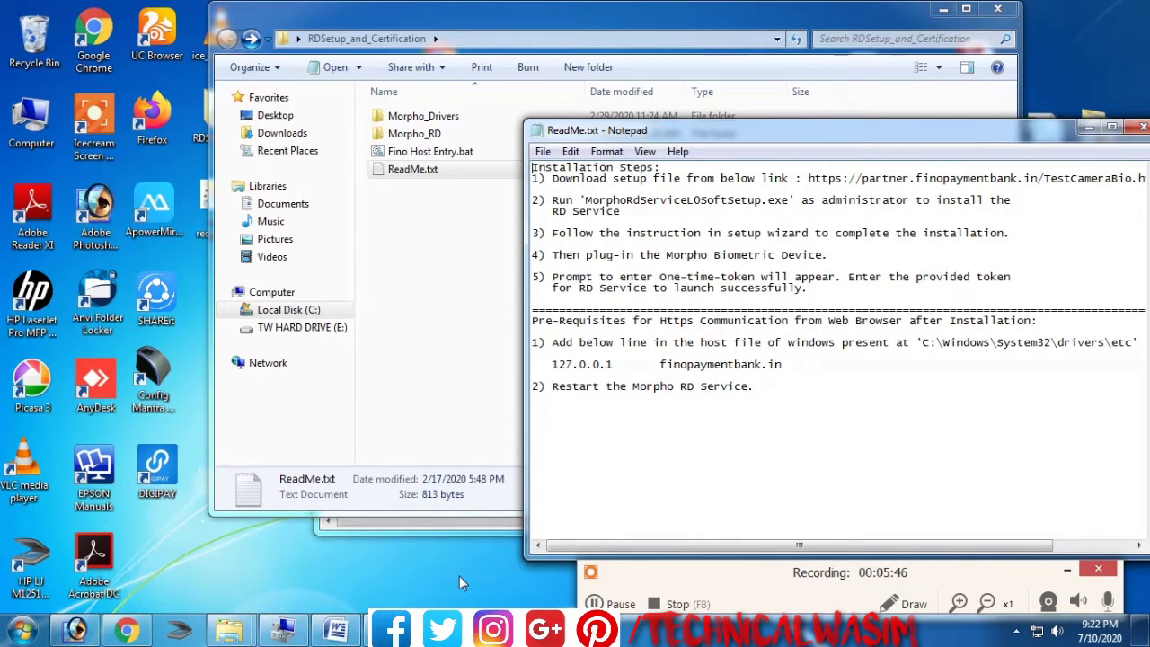
# Run Fino Host Entry.bat from the RDSetup_and_Certification folder and accept its security warning.
pyautogui.click(424, 152)
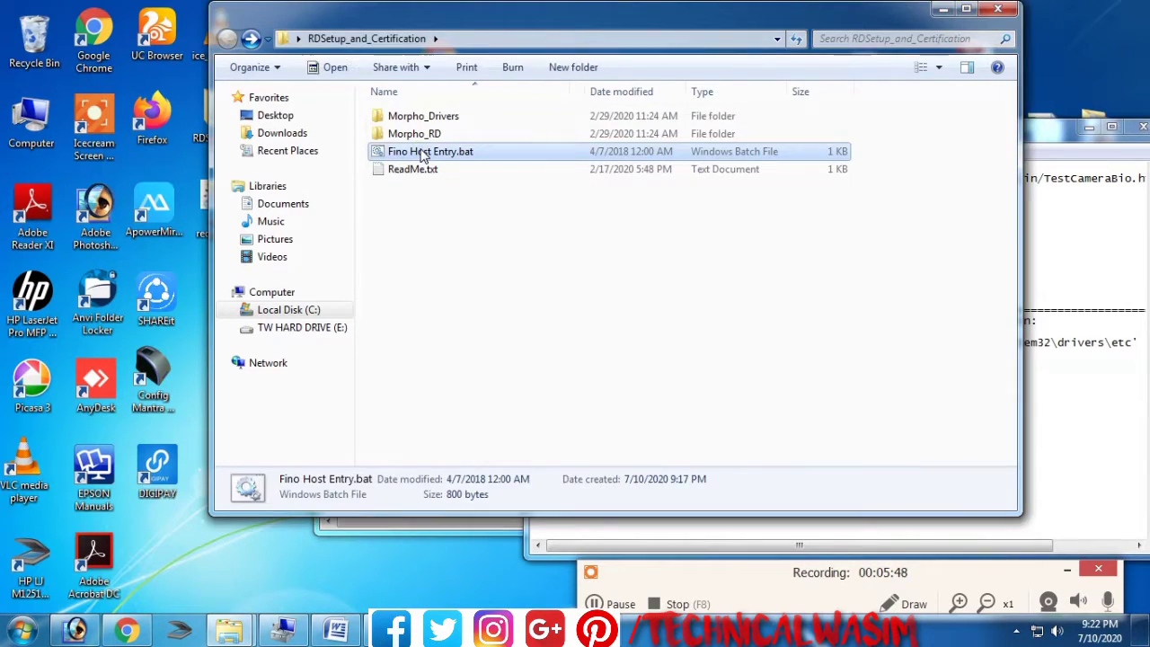
pyautogui.doubleClick(424, 153)
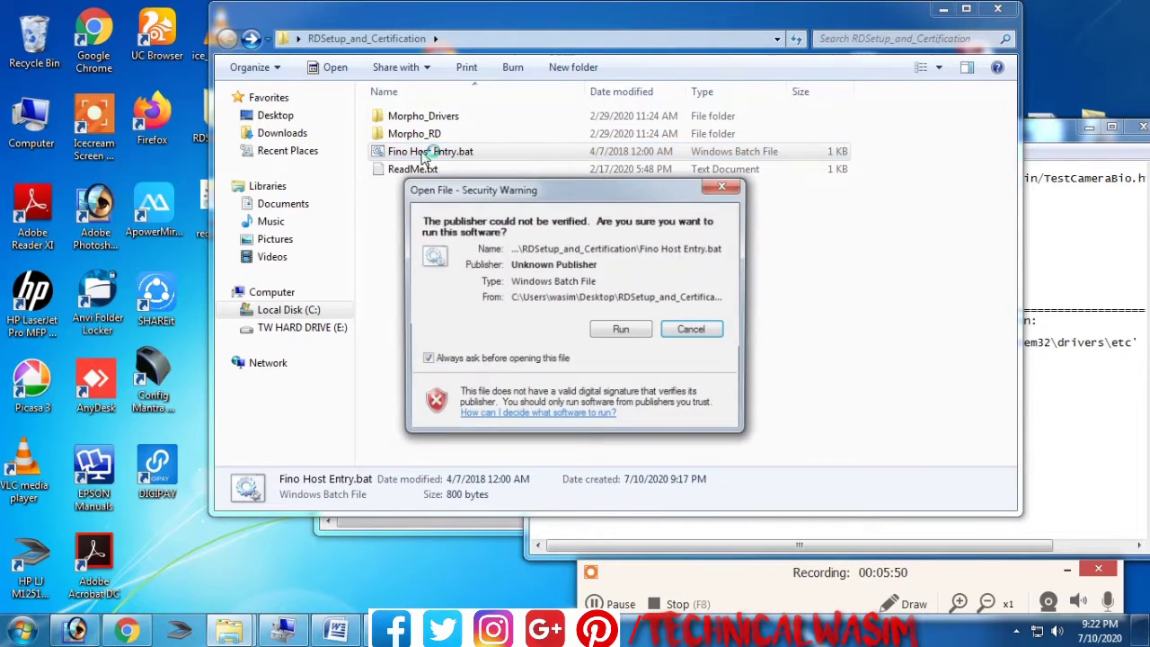
pyautogui.click(612, 331)
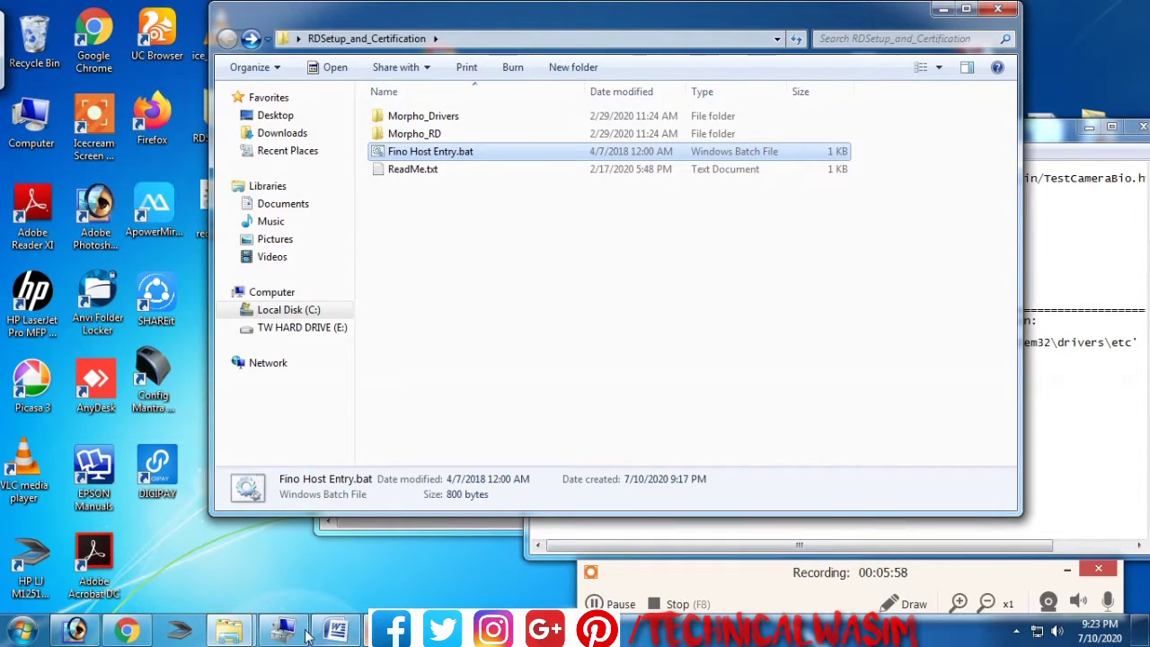
# Switch to the Explorer window showing Downloads and open C:\Windows\System32\drivers\etc in it.
pyautogui.click(232, 631)
pyautogui.click(341, 568)
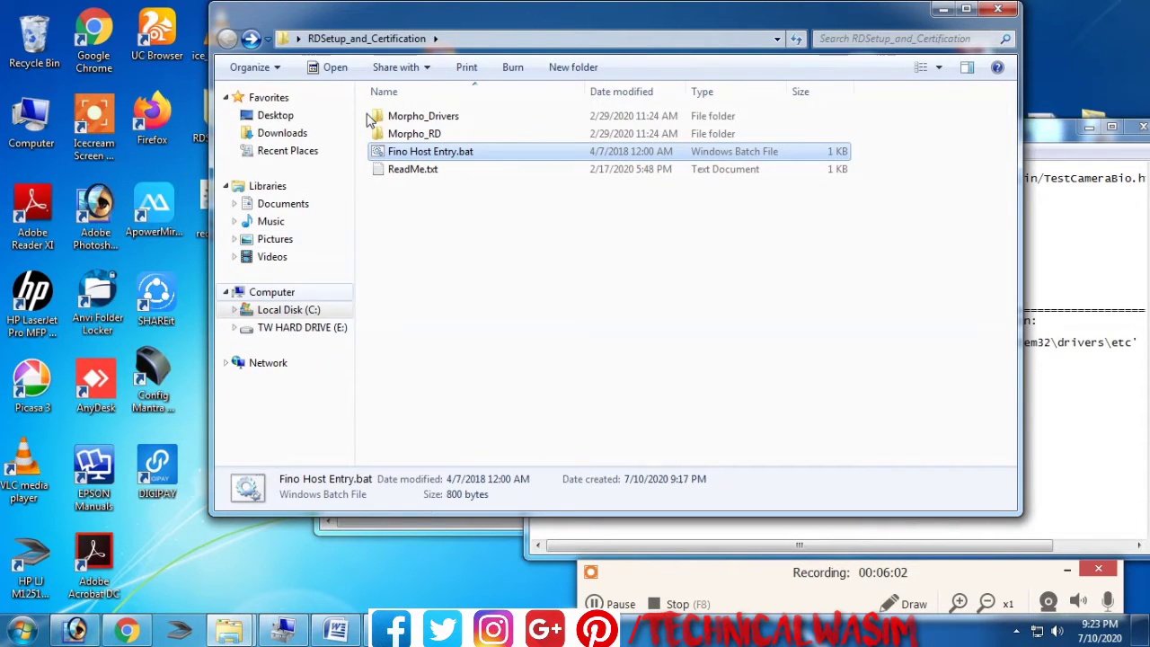
pyautogui.click(564, 546)
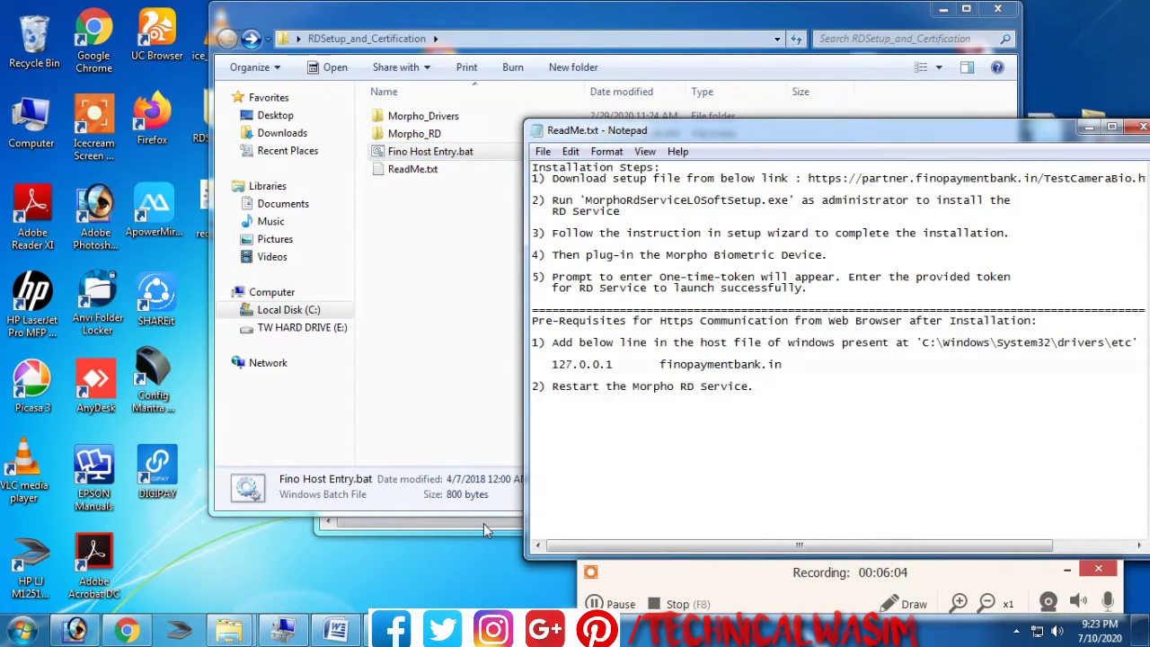
pyautogui.click(457, 523)
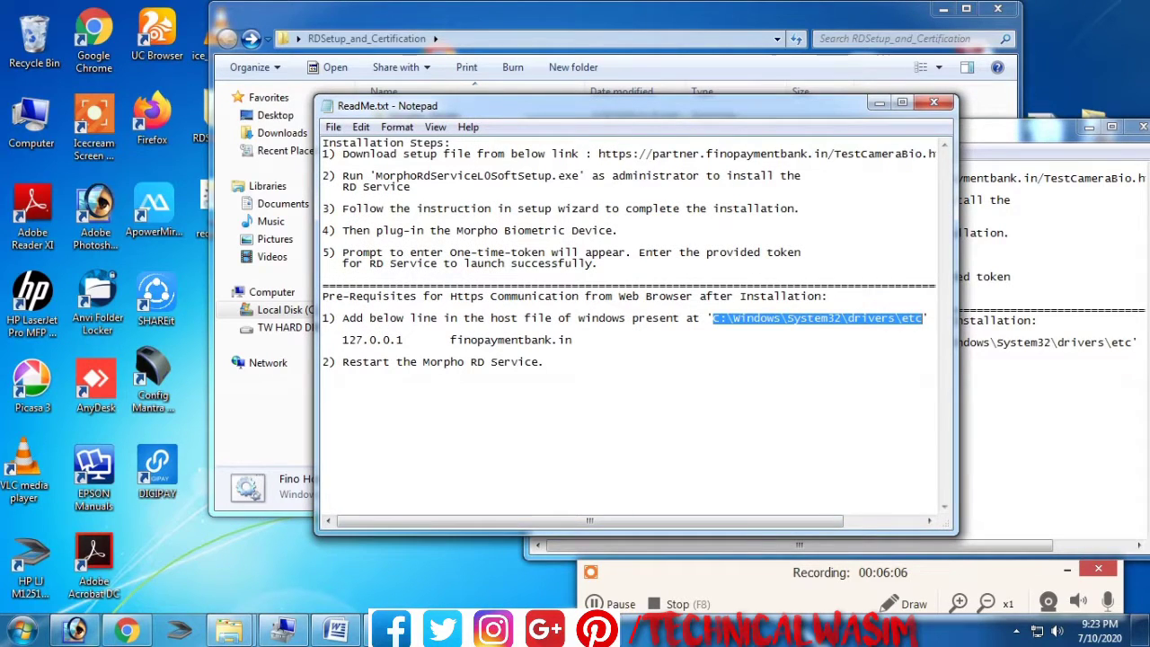
pyautogui.click(229, 629)
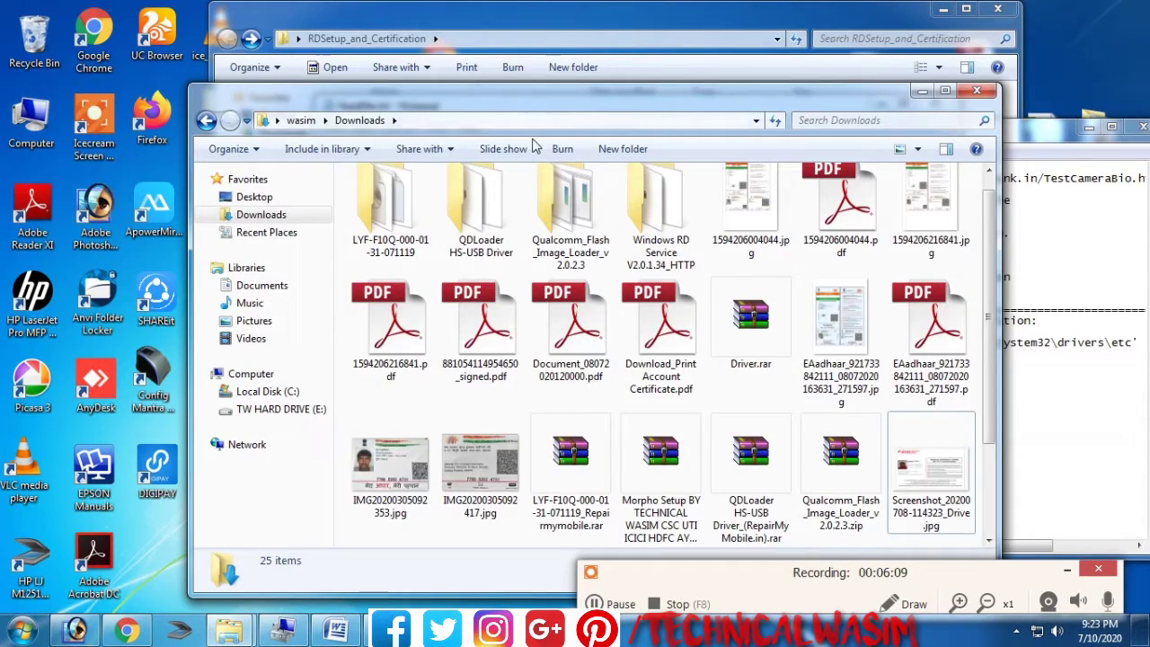
pyautogui.click(532, 128)
pyautogui.write('C:\\Windows\\System32\\drivers\\etc')
pyautogui.press('Return')
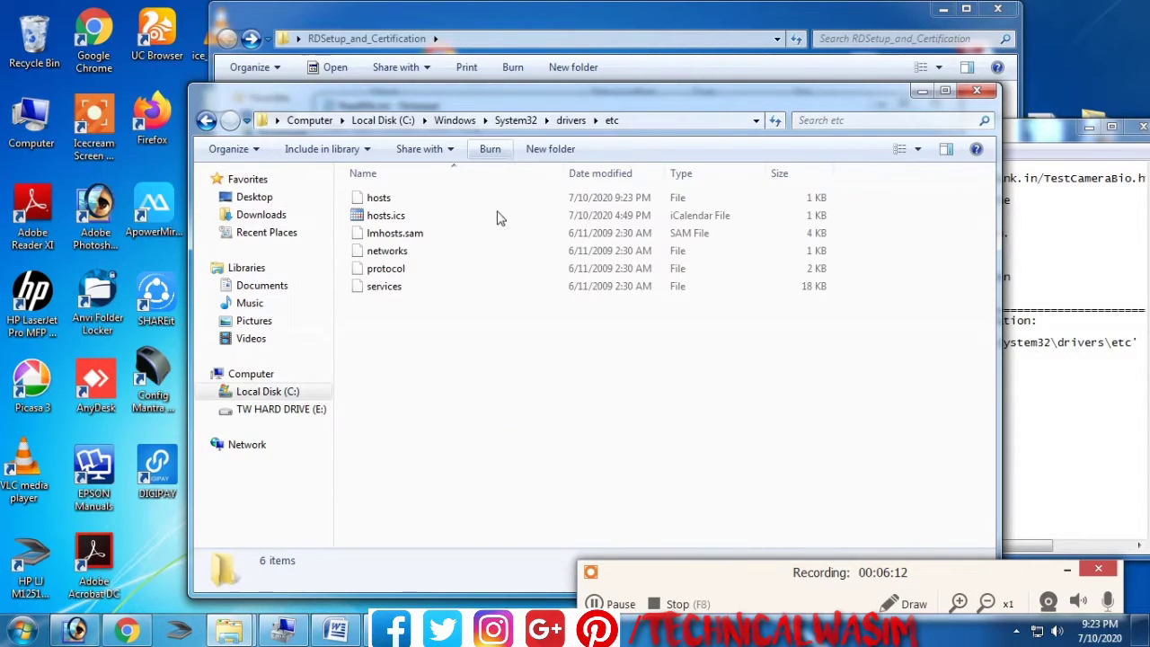
# Open the hosts file from drivers\etc in Notepad again to check for the finopaymentbank.in entry.
pyautogui.click(382, 199)
pyautogui.rightClick(388, 204)
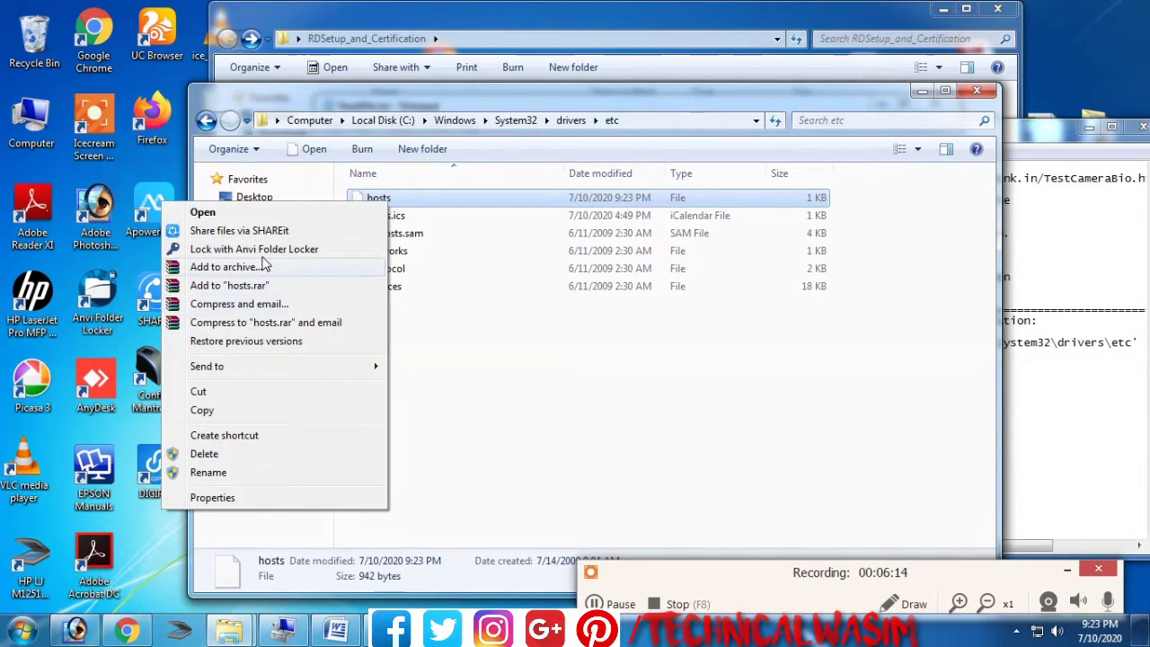
pyautogui.click(253, 214)
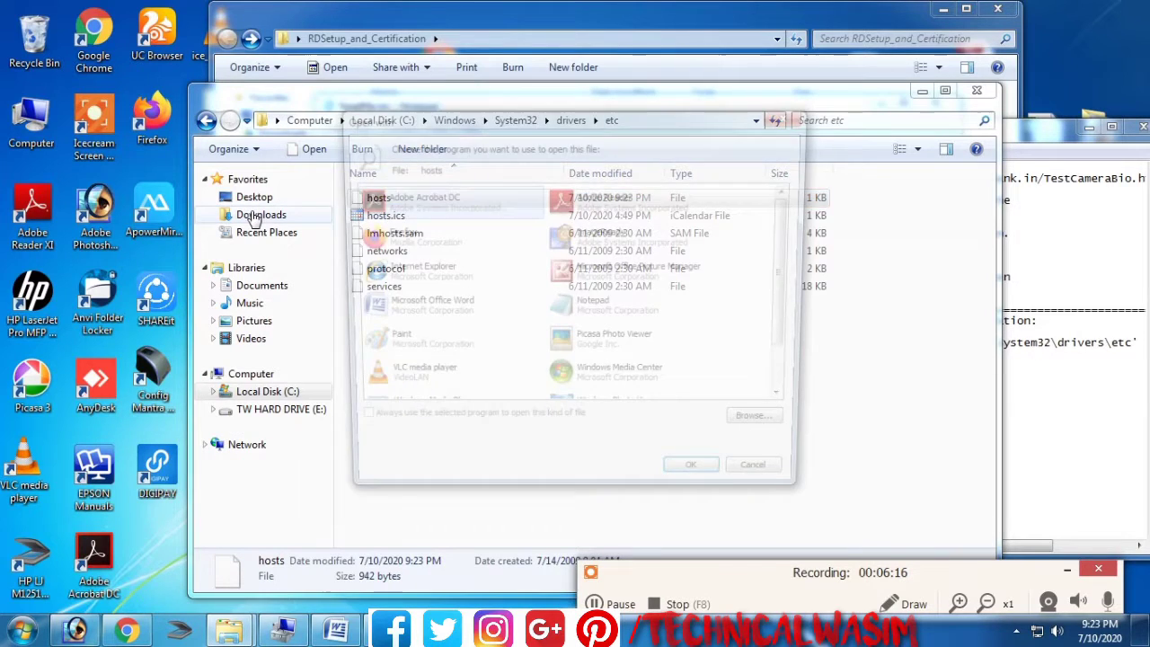
pyautogui.click(593, 319)
pyautogui.doubleClick(593, 319)
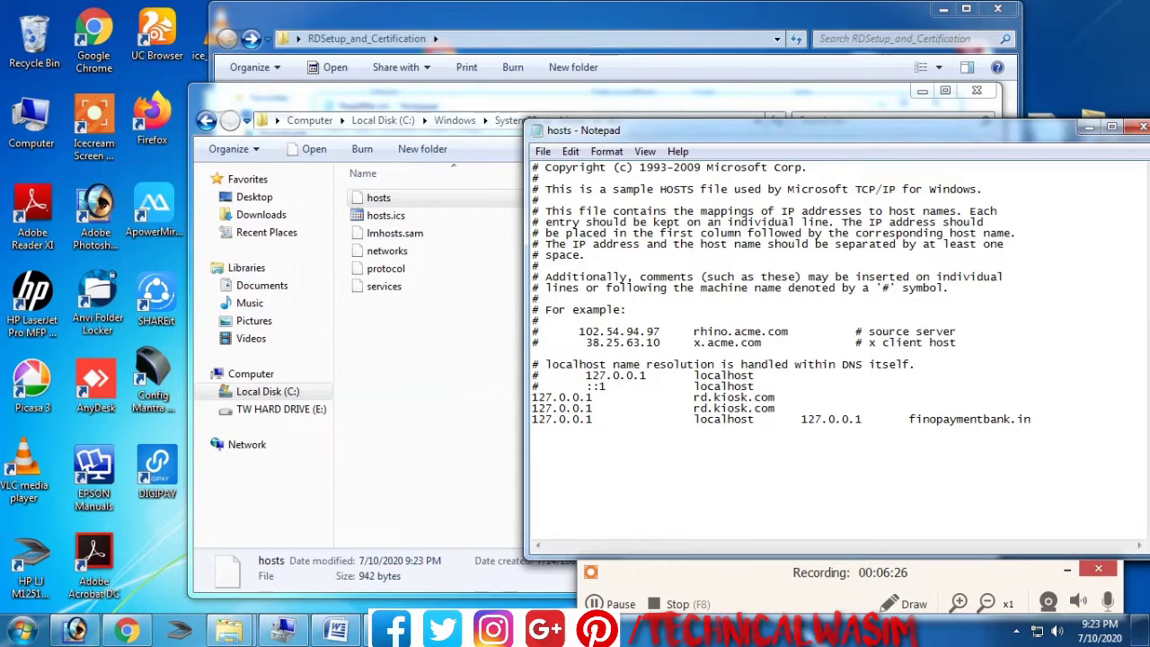
# Switch to Chrome, run CaptureFinger on the Fino TestCameraBio.html page and dismiss all its result messages.
pyautogui.click(126, 629)
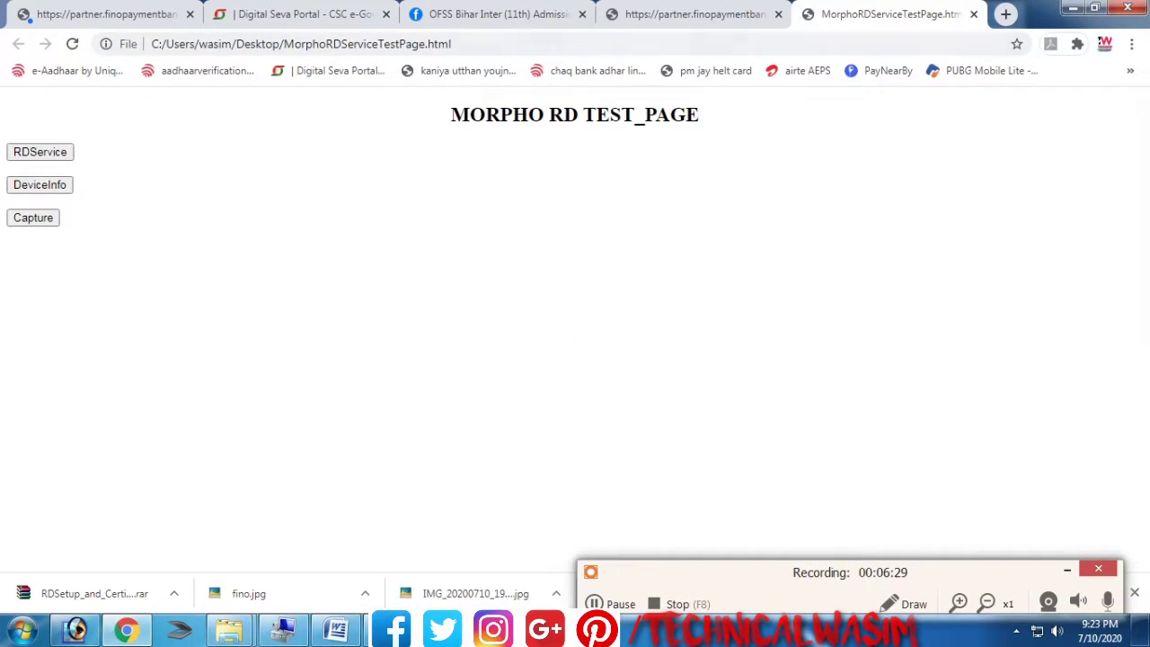
pyautogui.click(660, 15)
pyautogui.click(393, 204)
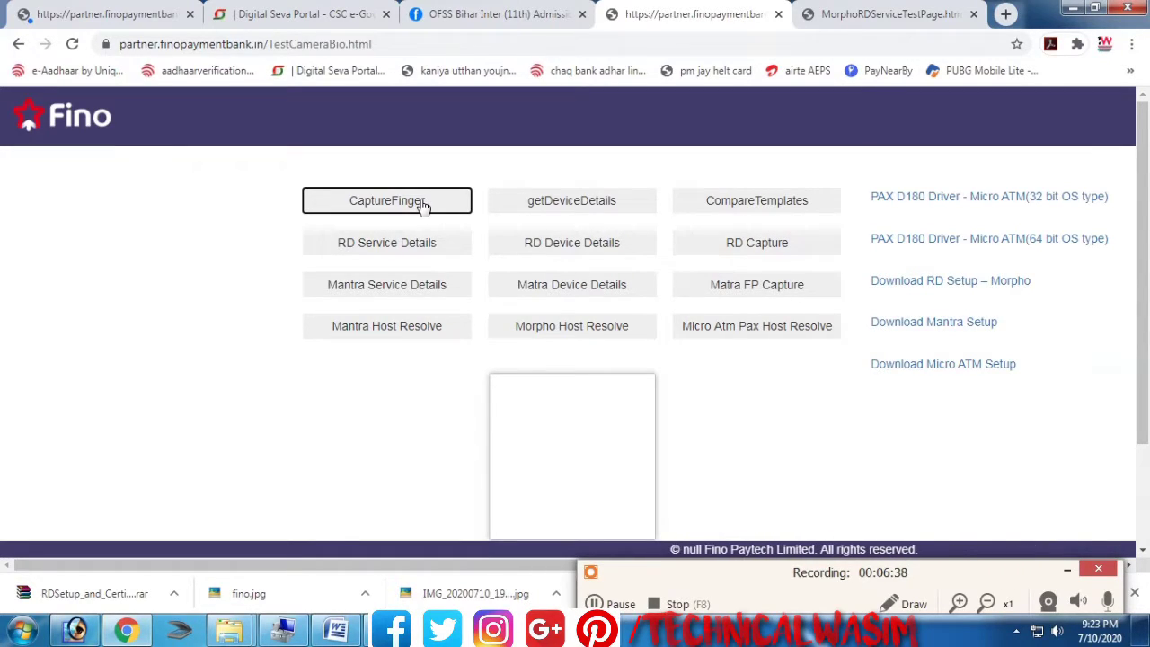
pyautogui.doubleClick(481, 104)
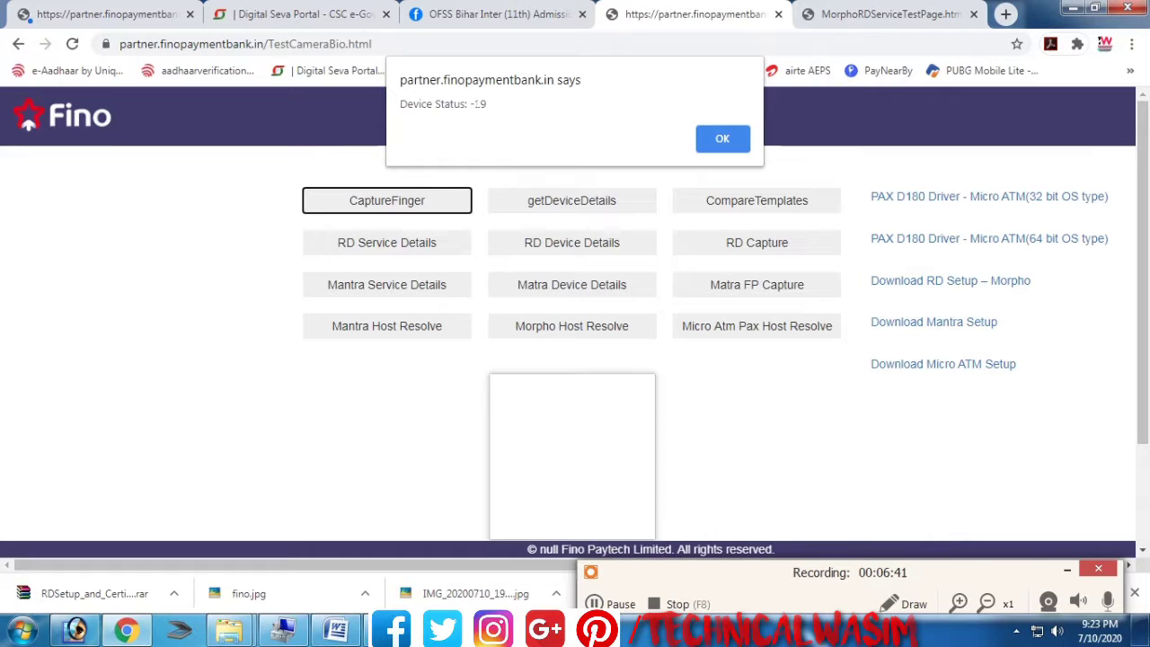
pyautogui.click(715, 139)
pyautogui.click(713, 141)
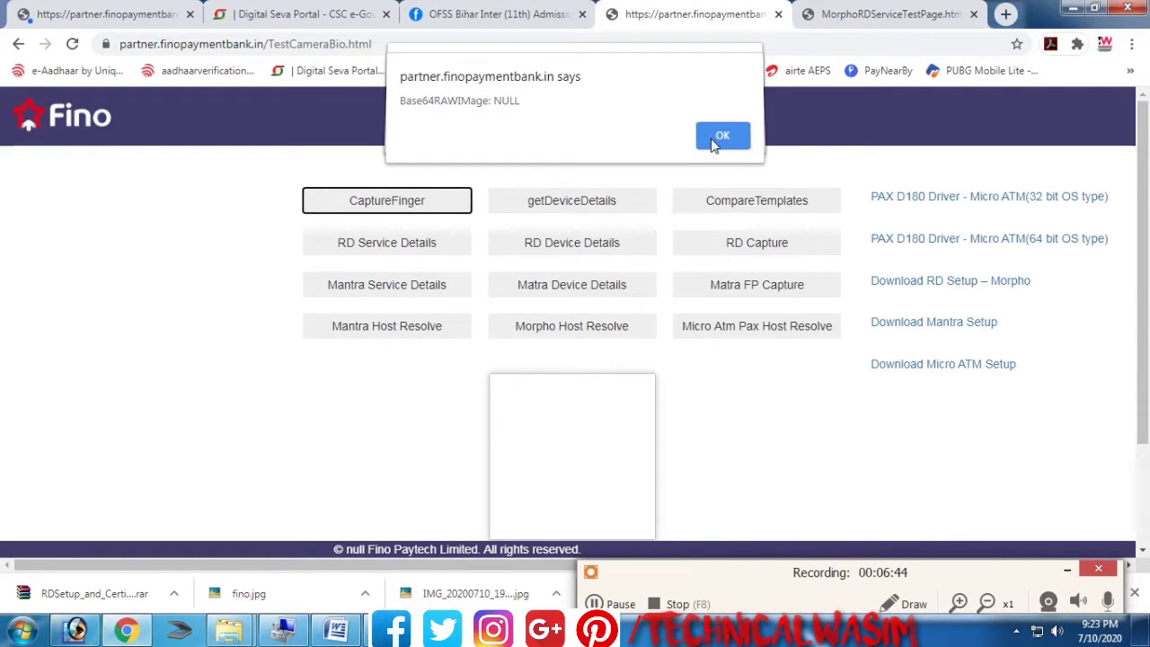
pyautogui.click(711, 141)
pyautogui.click(711, 141)
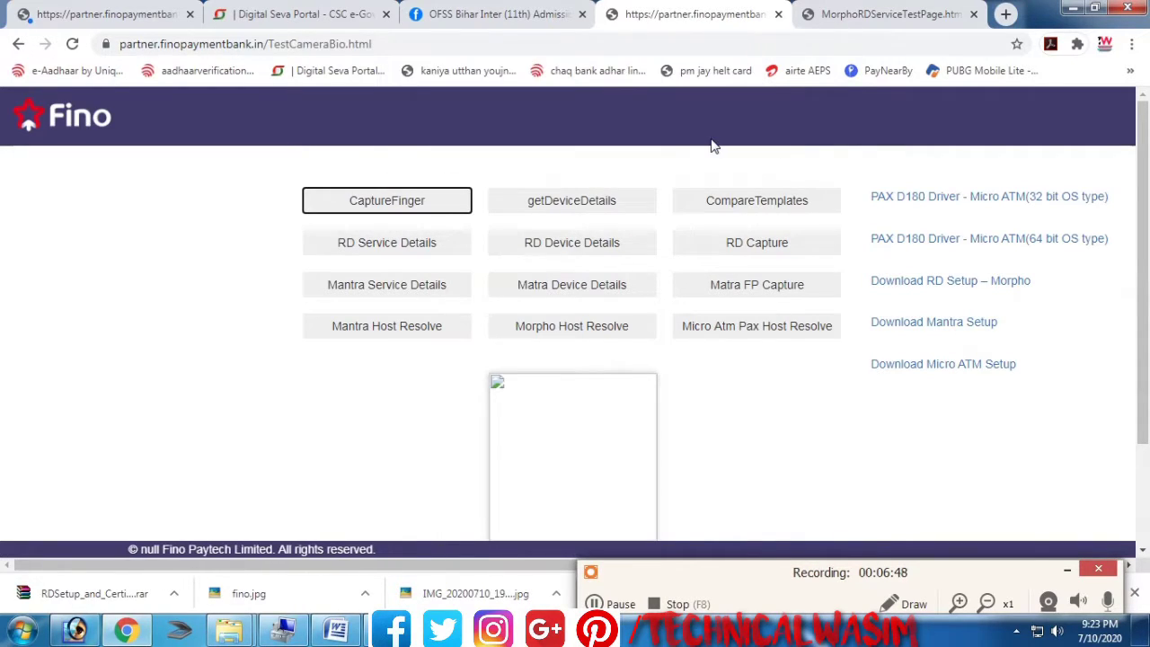
# Run Morpho Host Resolve and proceed past the certificate warning to finopaymentbank.in:11100.
pyautogui.click(574, 331)
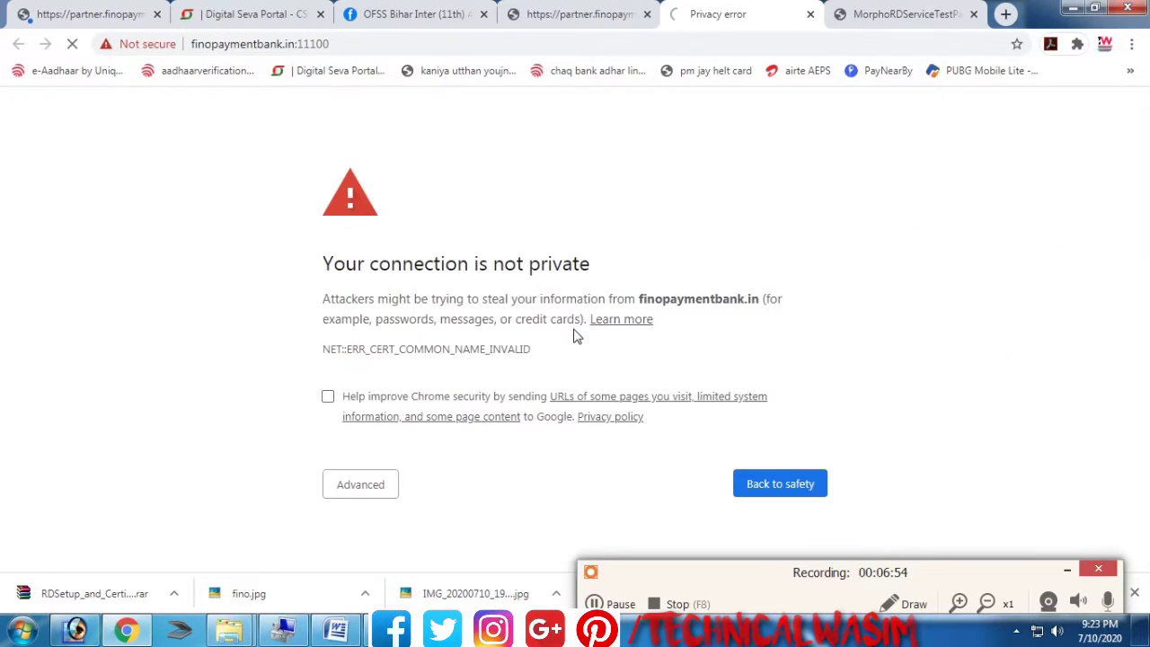
pyautogui.click(378, 484)
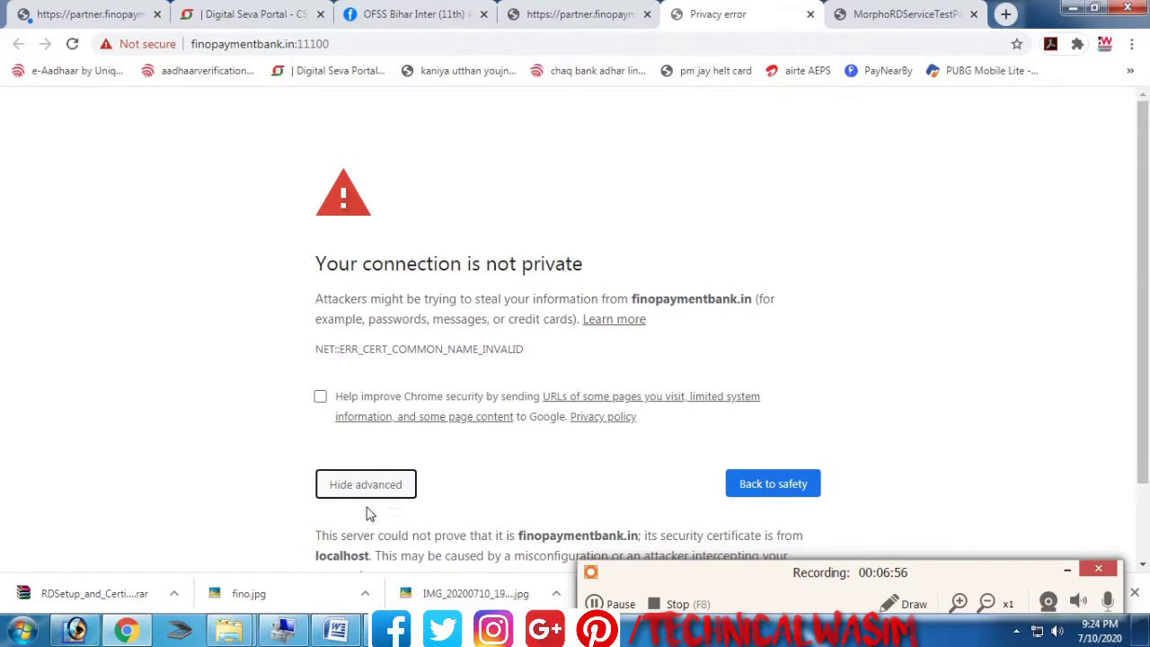
pyautogui.scroll(-1, 368, 521)
pyautogui.click(362, 523)
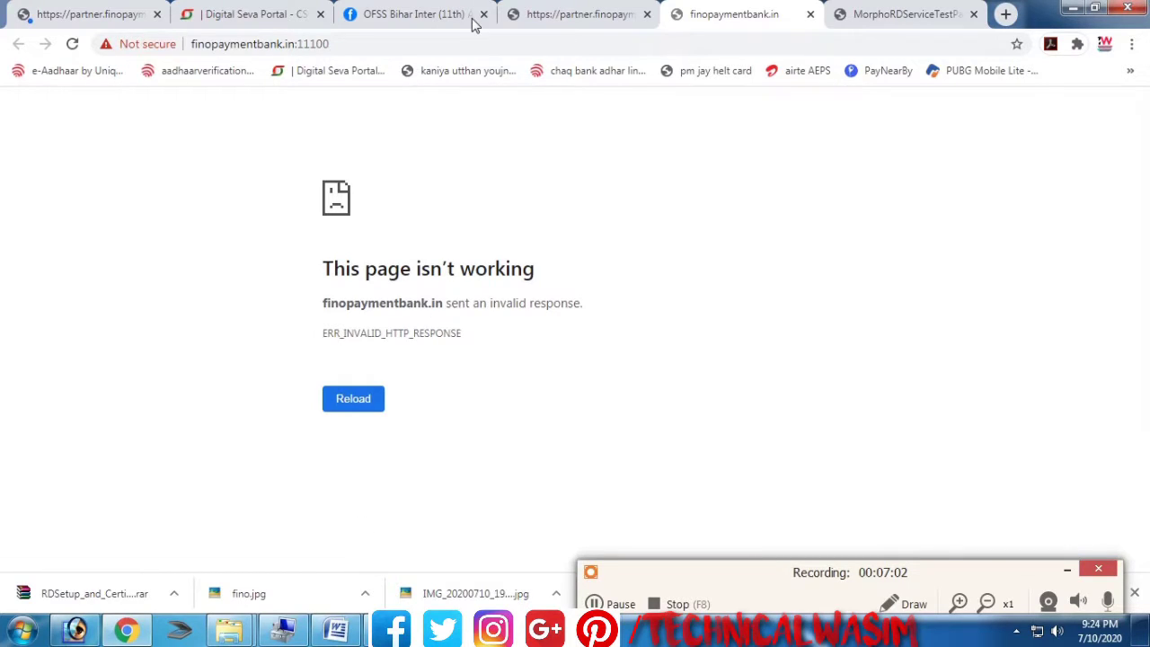
# Return to the Fino test page, run CaptureFinger once more and getDeviceDetails, dismissing their result messages.
pyautogui.click(559, 9)
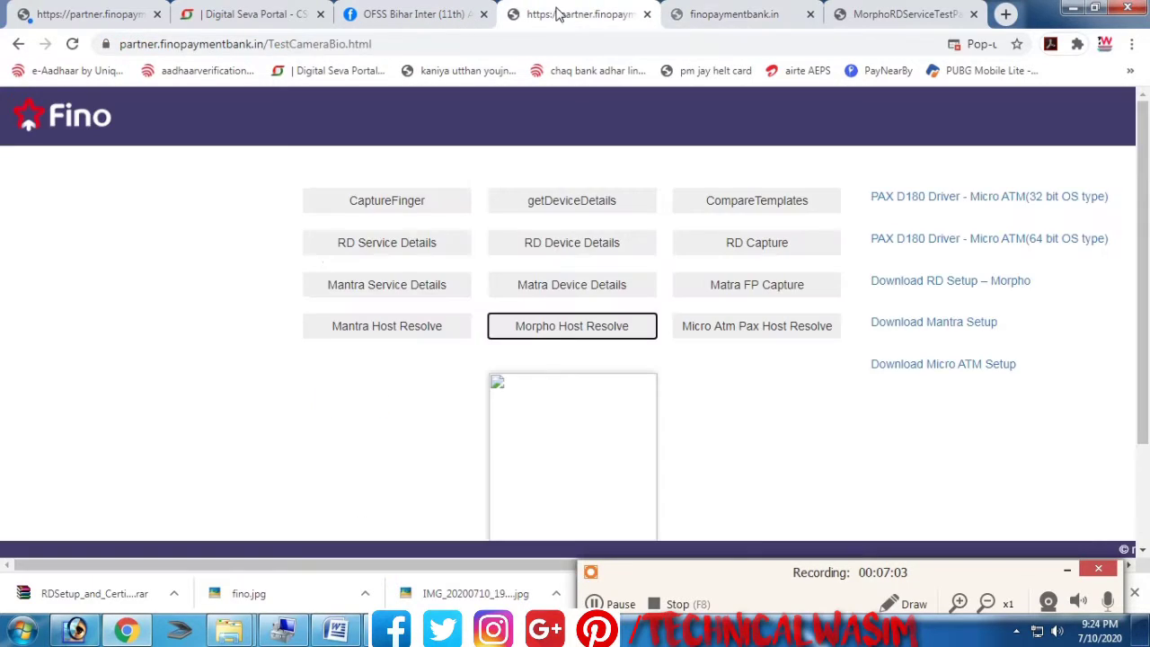
pyautogui.click(402, 204)
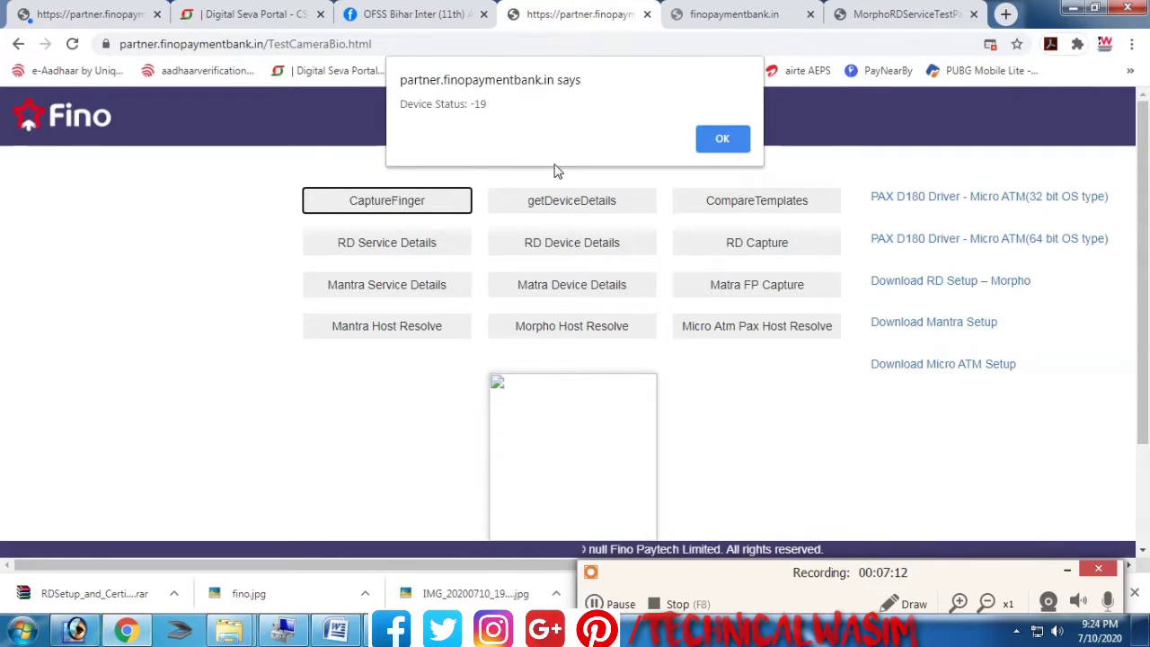
pyautogui.click(728, 133)
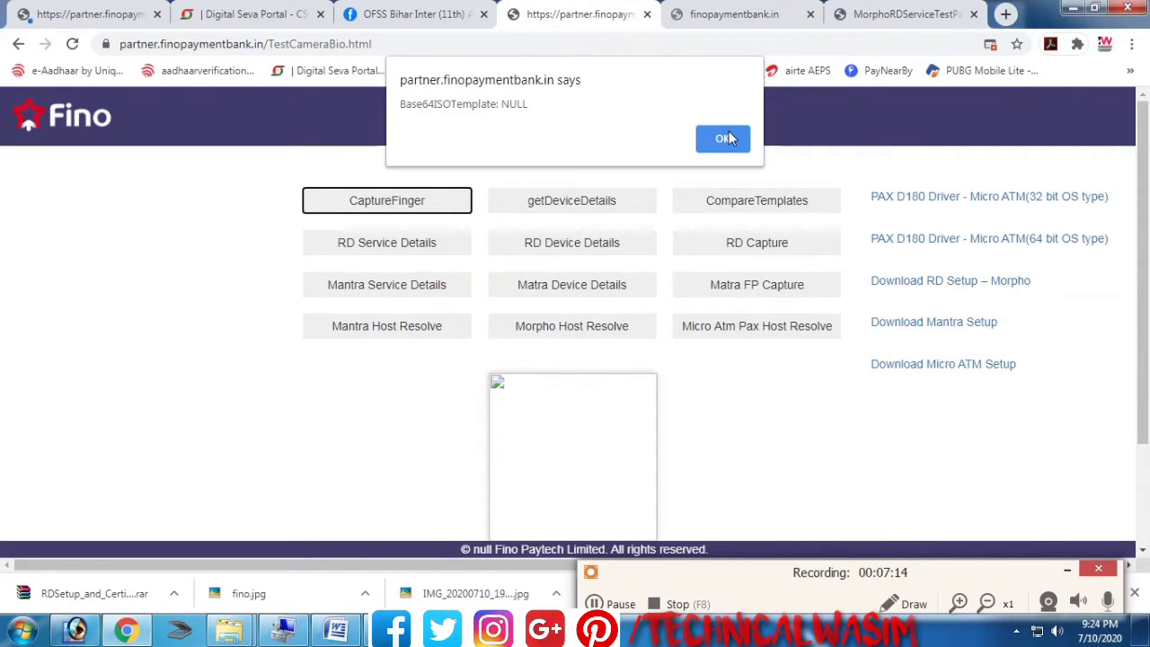
pyautogui.click(728, 135)
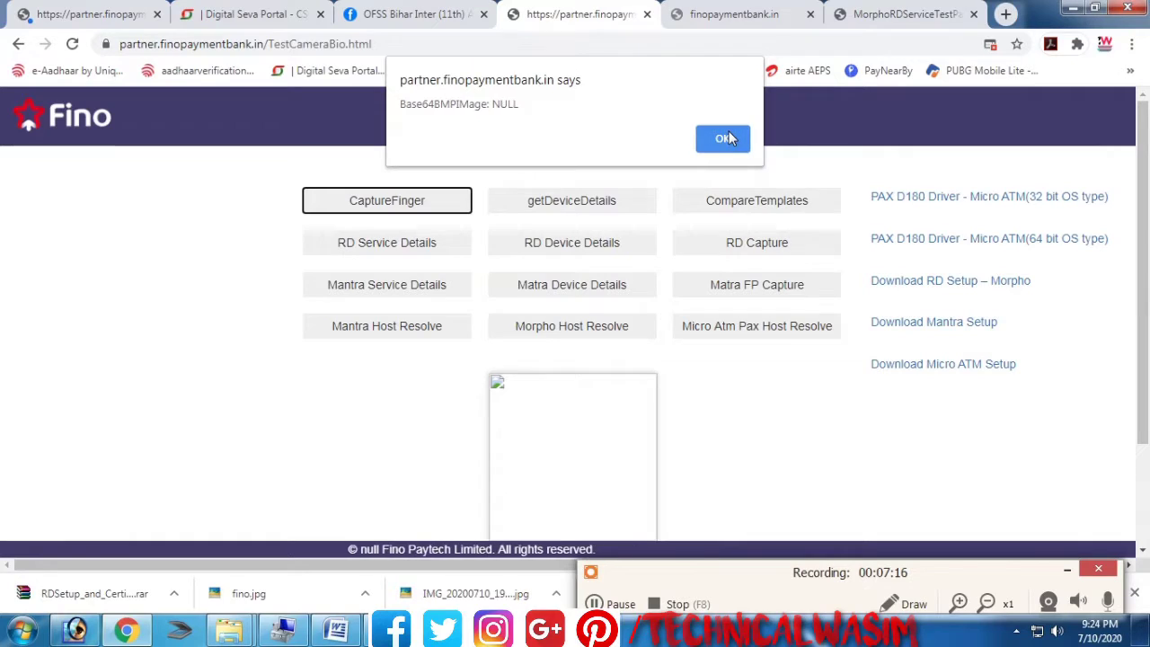
pyautogui.click(728, 136)
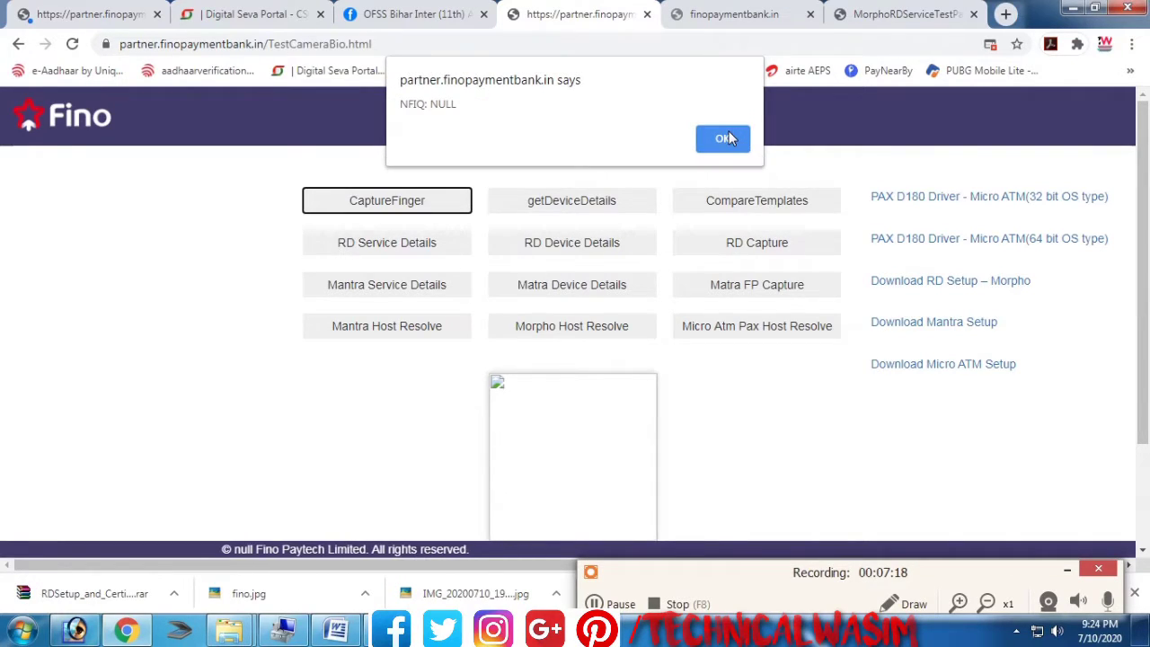
pyautogui.click(729, 137)
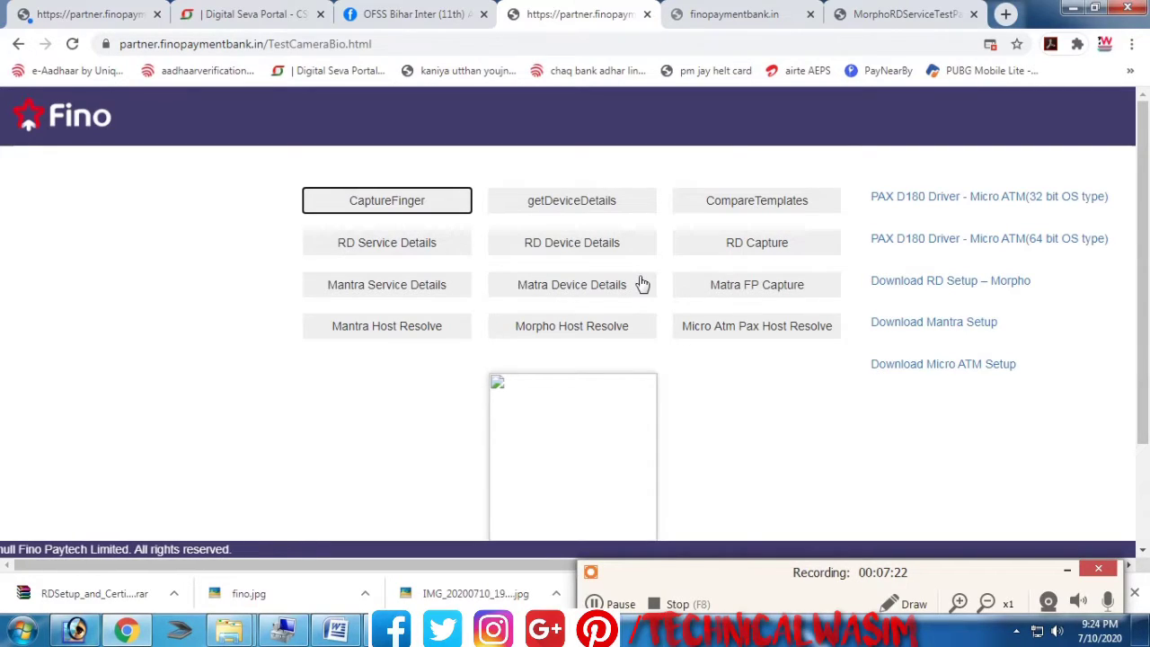
pyautogui.click(604, 206)
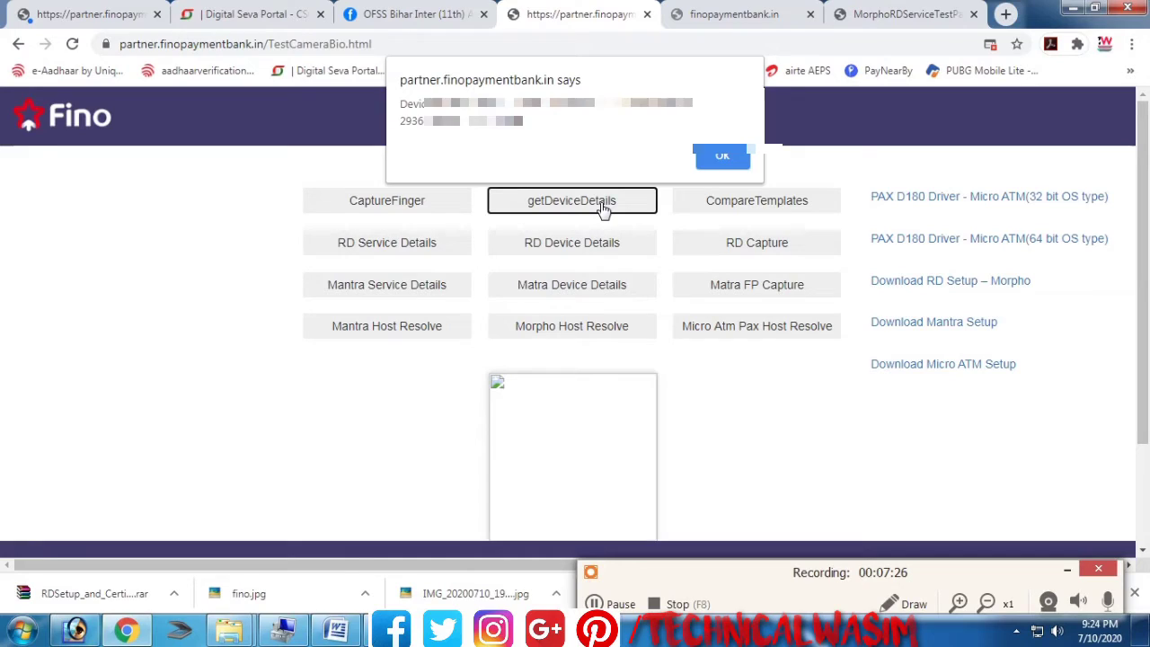
pyautogui.click(710, 157)
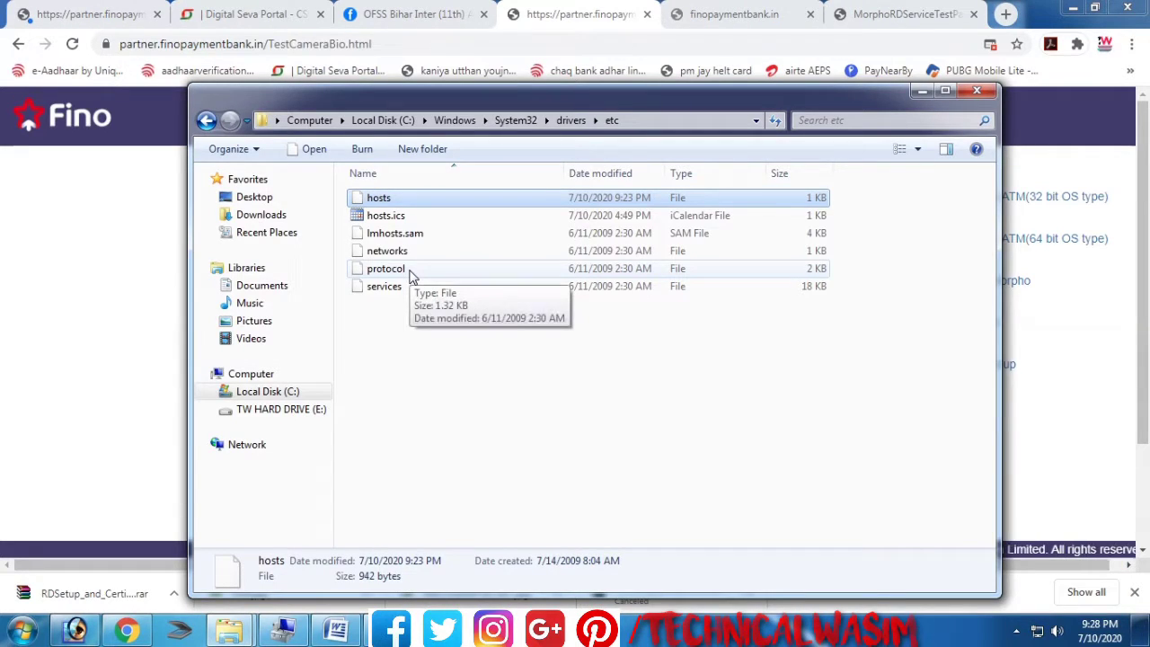
# Copy the hosts file from the etc folder and go to the desktop.
pyautogui.rightClick(380, 197)
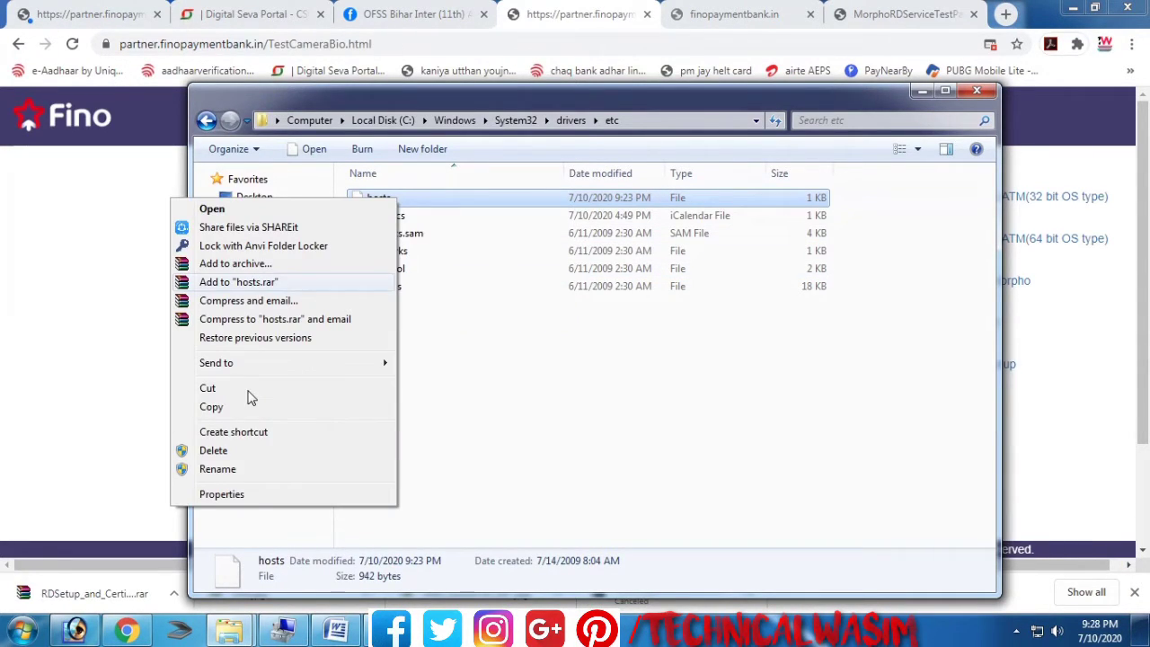
pyautogui.click(227, 406)
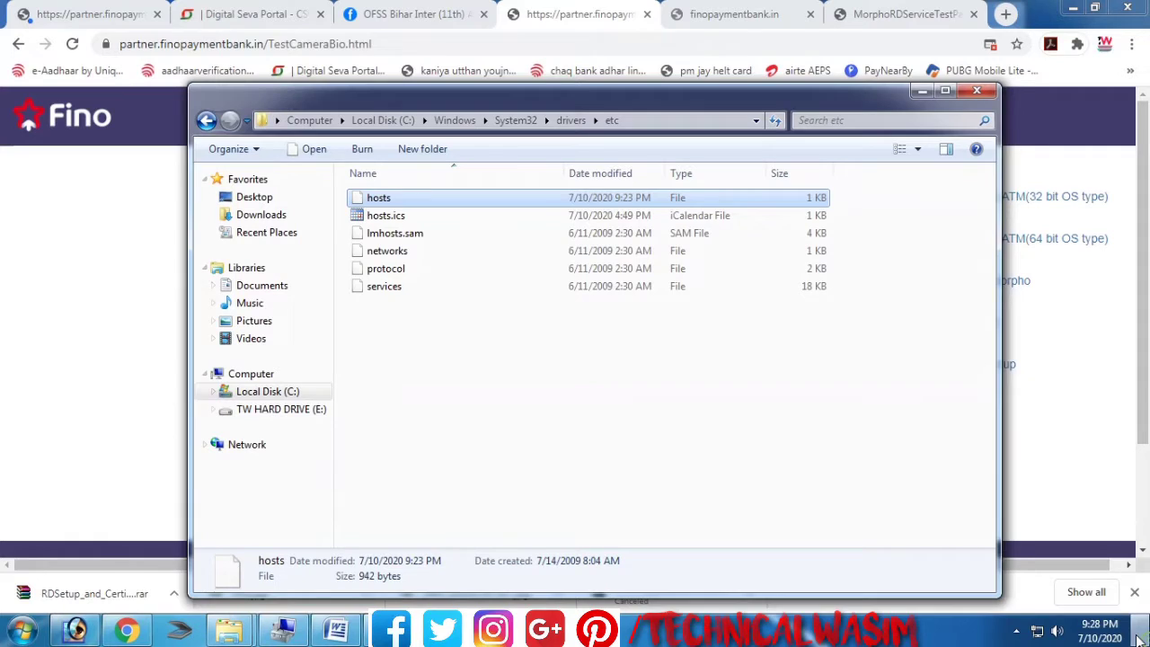
pyautogui.hotkey('alt', 'F4')
pyautogui.press('super+d')
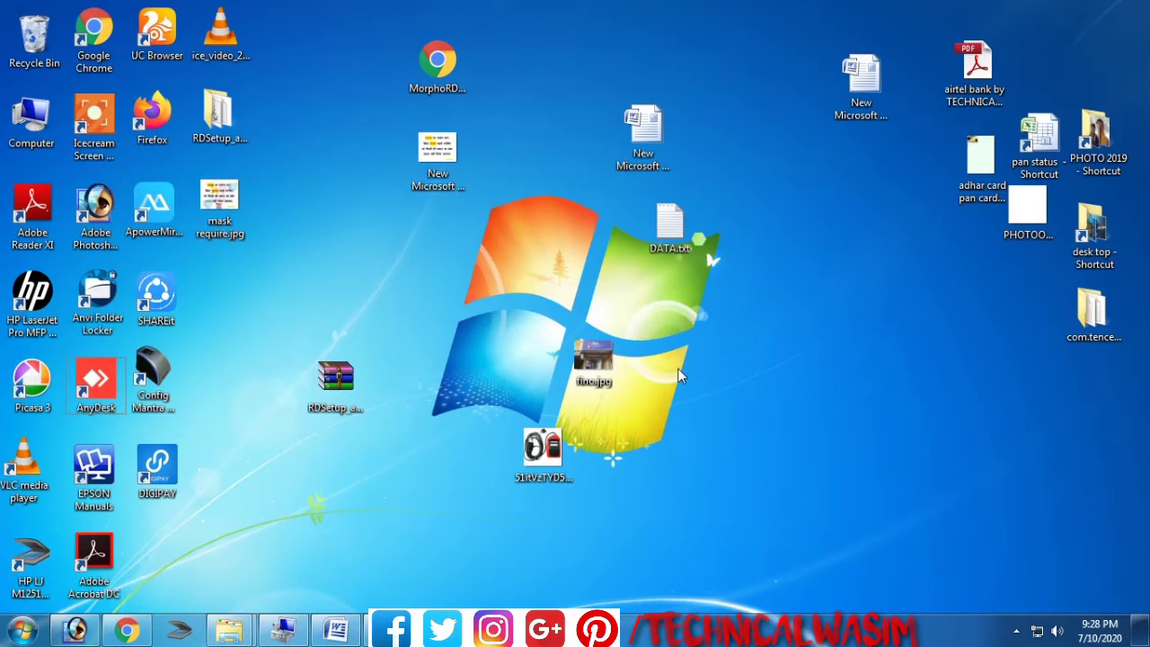
pyautogui.rightClick(705, 361)
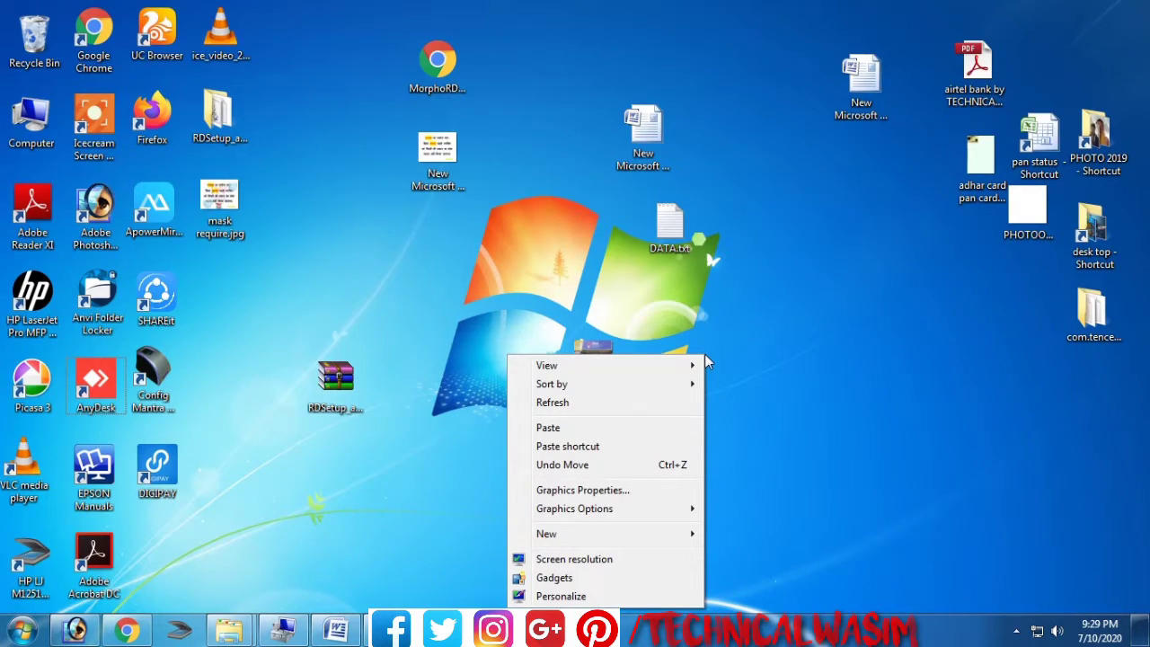
pyautogui.click(594, 274)
# Open fino.jpg from the desktop and advance to the picture of the fingerprint scanner.
pyautogui.doubleClick(605, 359)
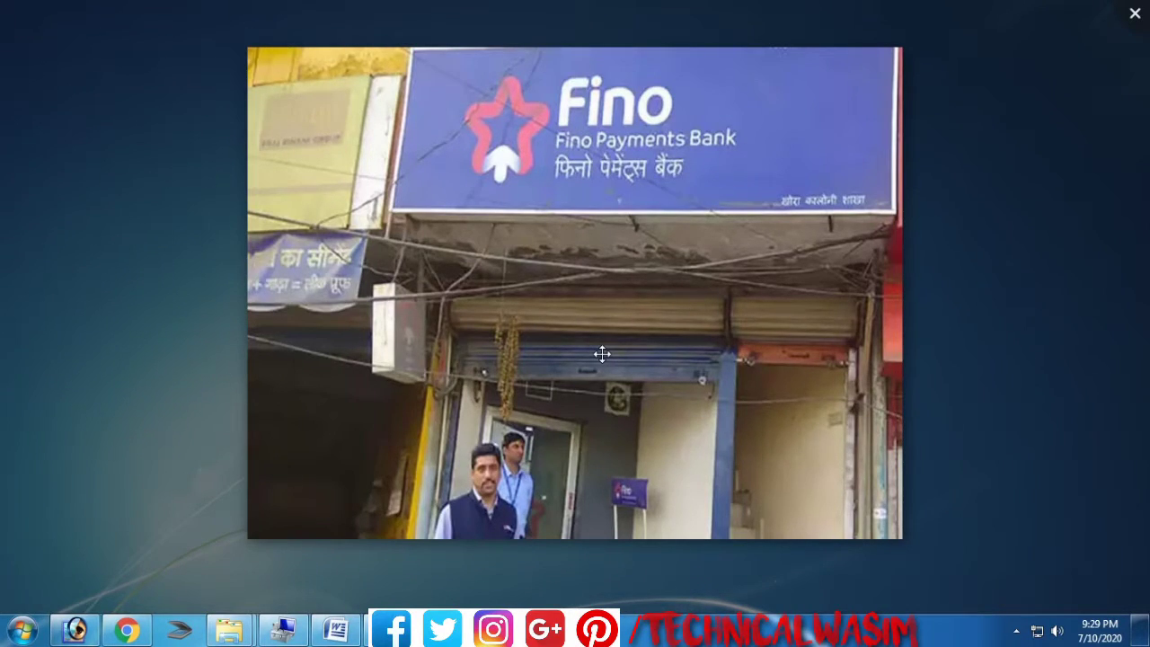
pyautogui.press('Right')
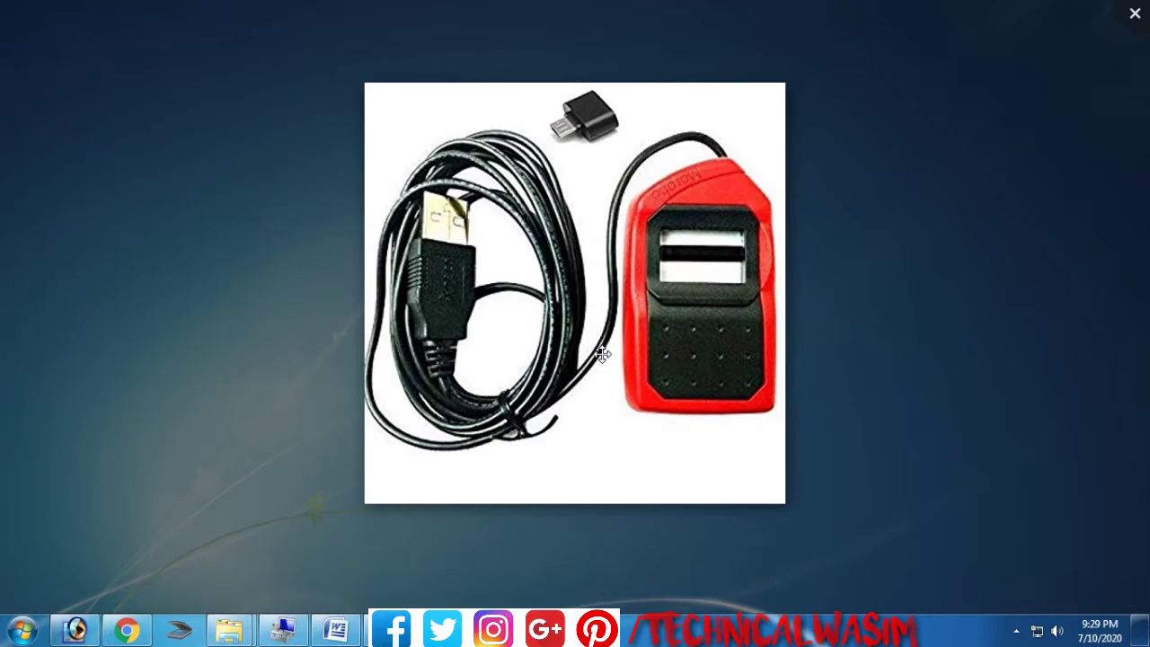